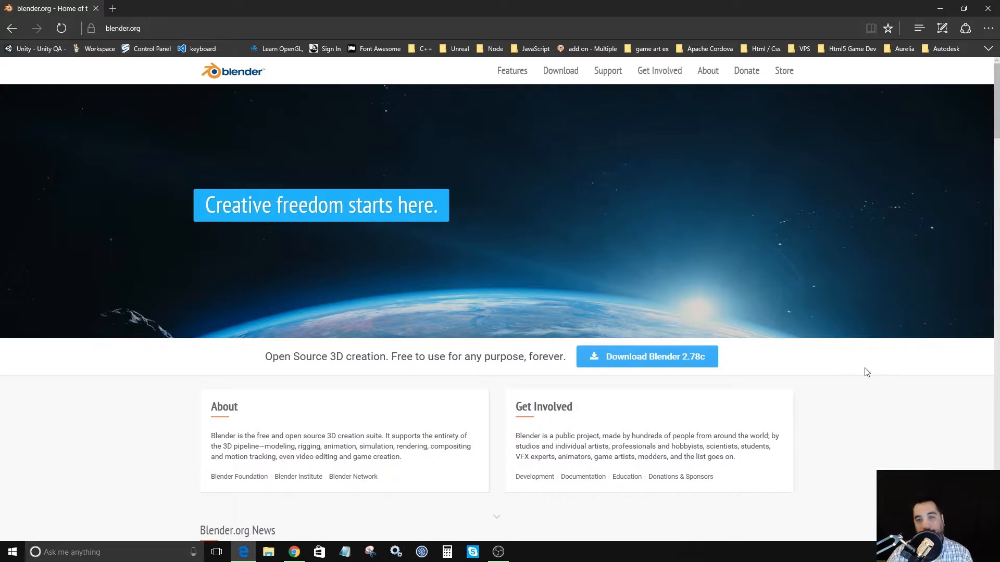
Request the Windows 64-bit Blender 2.78c .msi installer from the USA download mirror, then dismiss the save prompt.
left_click(677, 358)
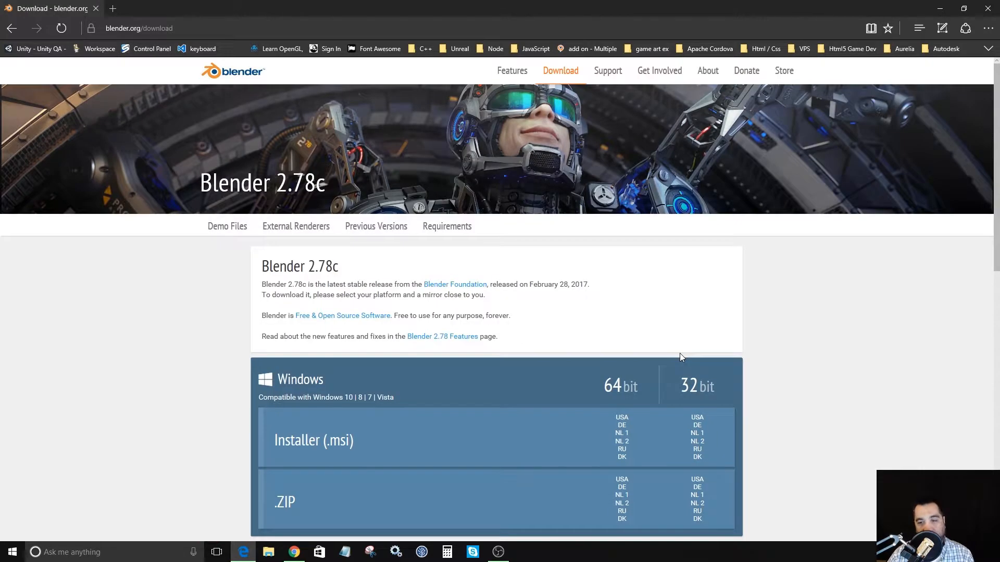
scroll(679, 353, "down", 1)
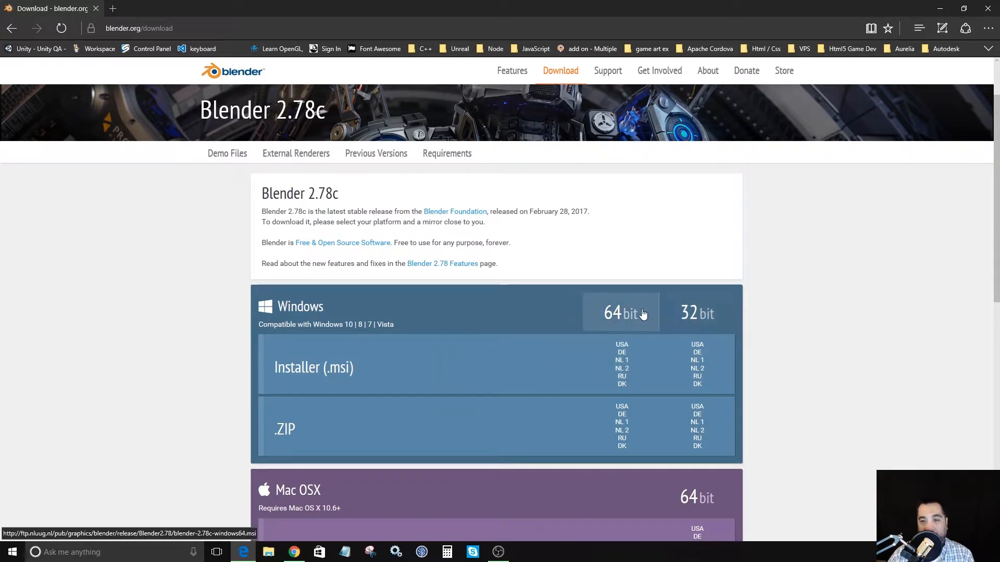
left_click(708, 318)
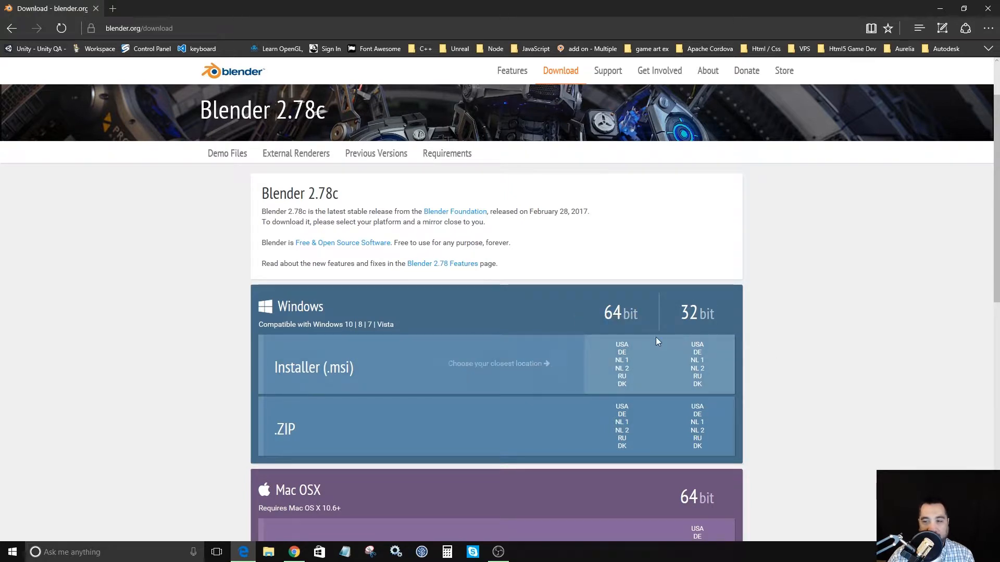
left_click(622, 345)
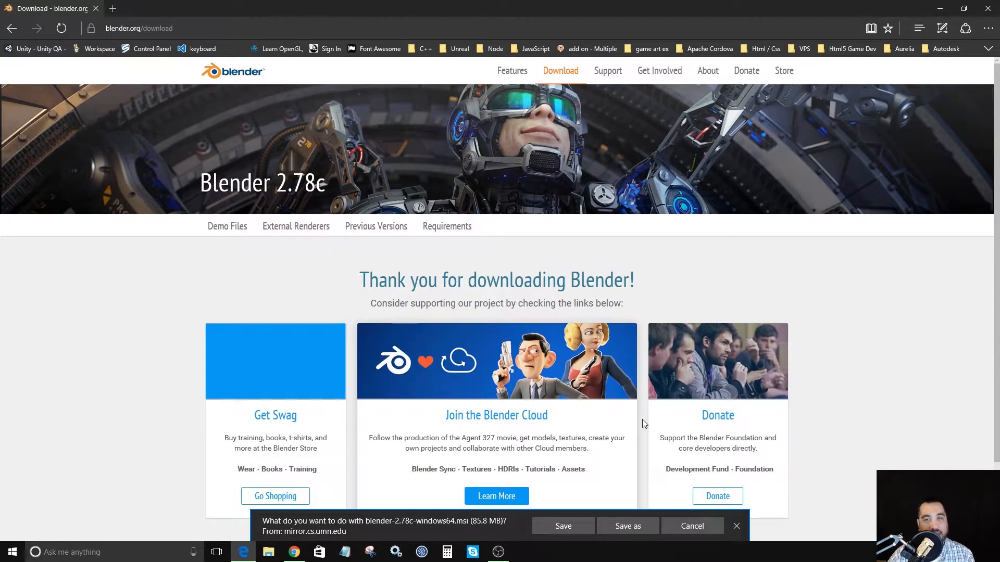
left_click(736, 527)
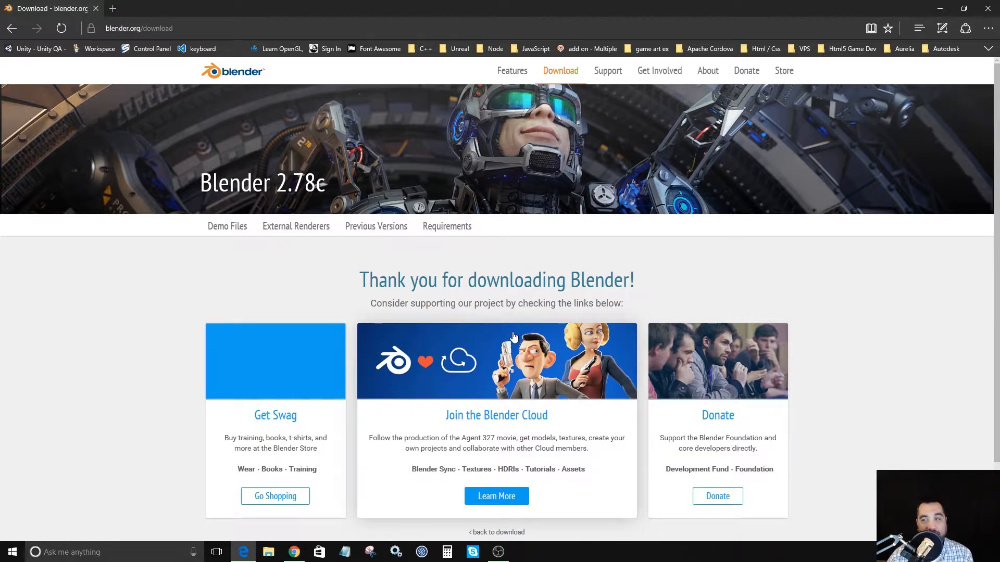
Switch to Blender from the desktop, keeping the Blender (default) interaction preset and dismissing the splash screen.
left_click(941, 9)
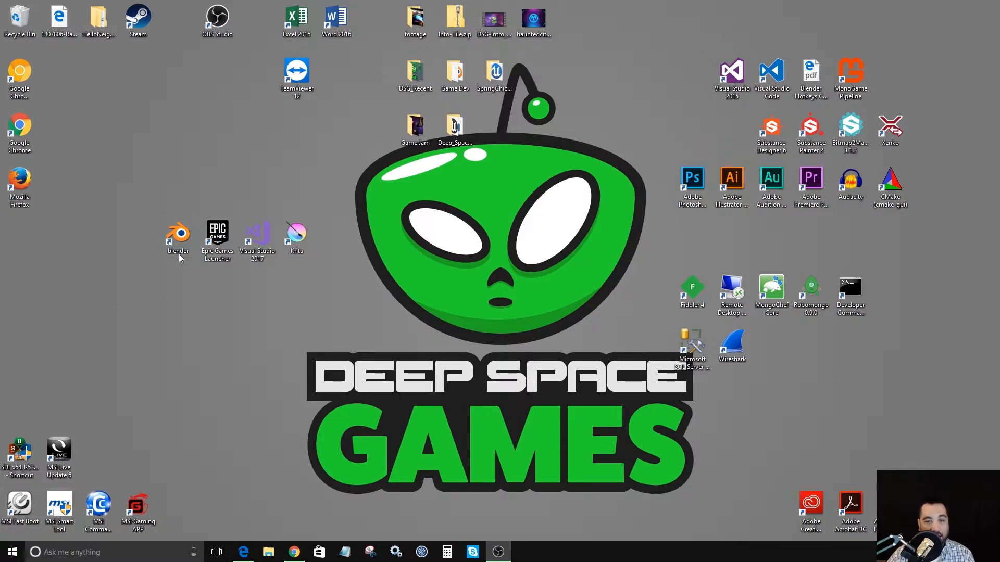
double_click(177, 240)
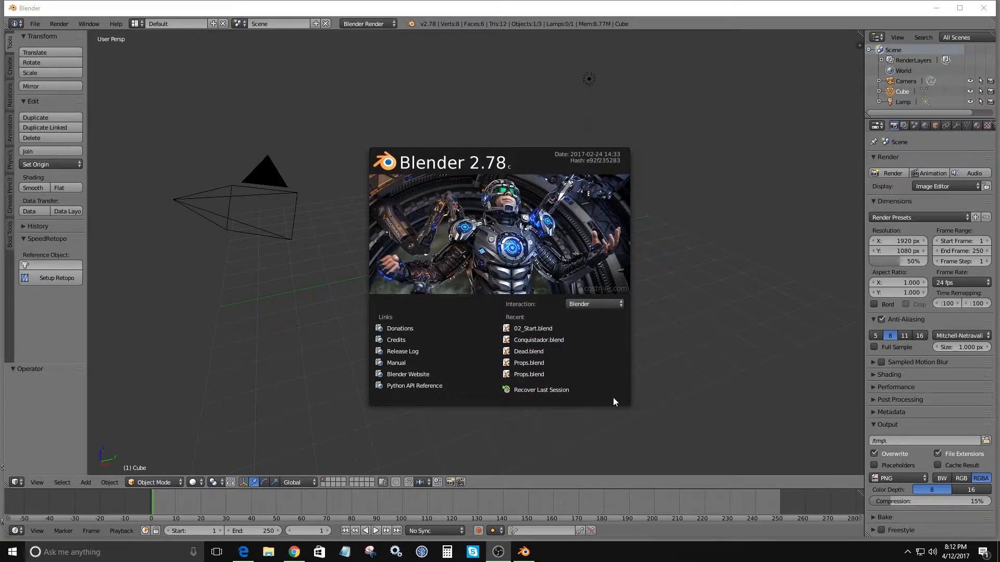
left_click(608, 304)
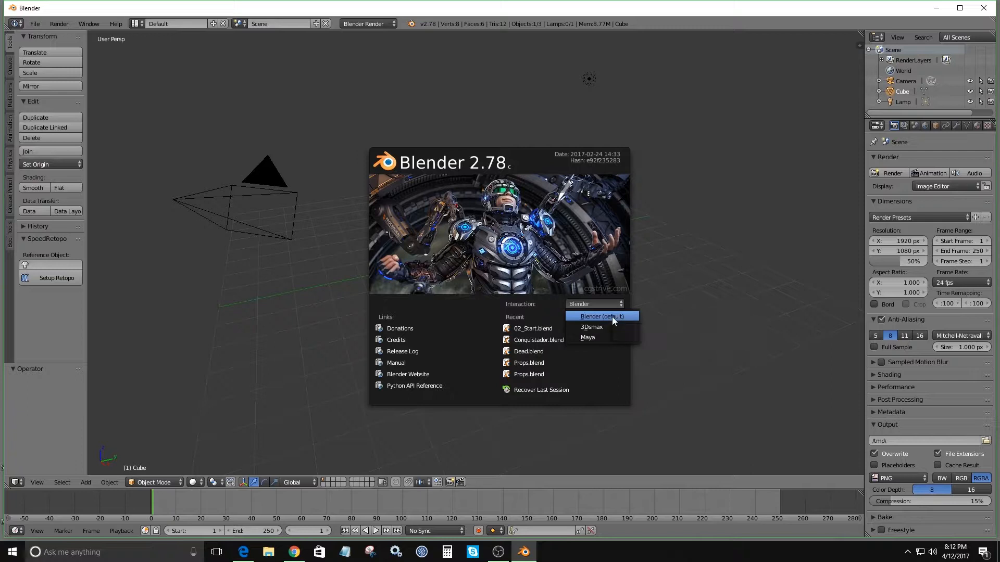
left_click(611, 317)
left_click(683, 180)
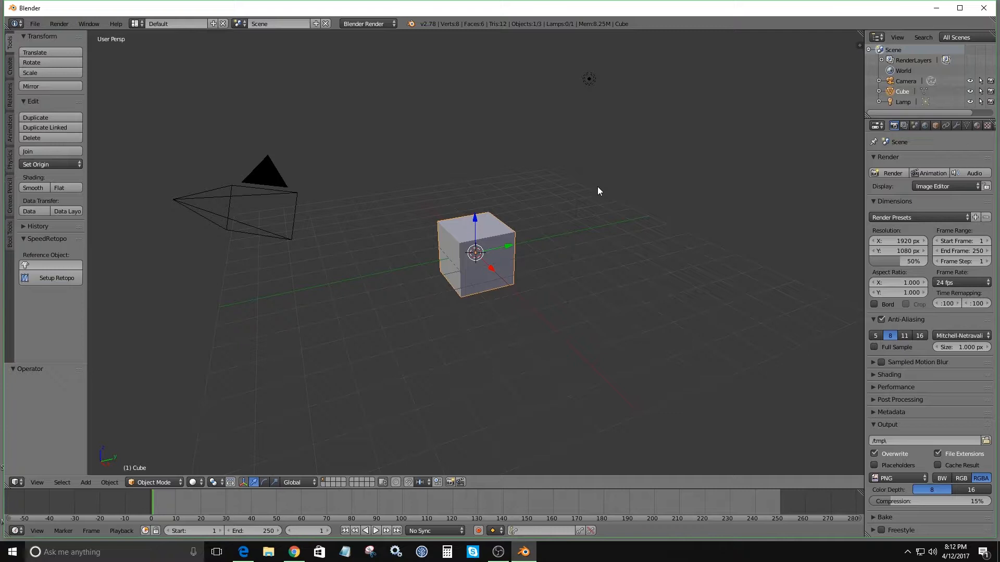
Maximize the Blender window.
middle_click_drag(597, 186, 522, 252)
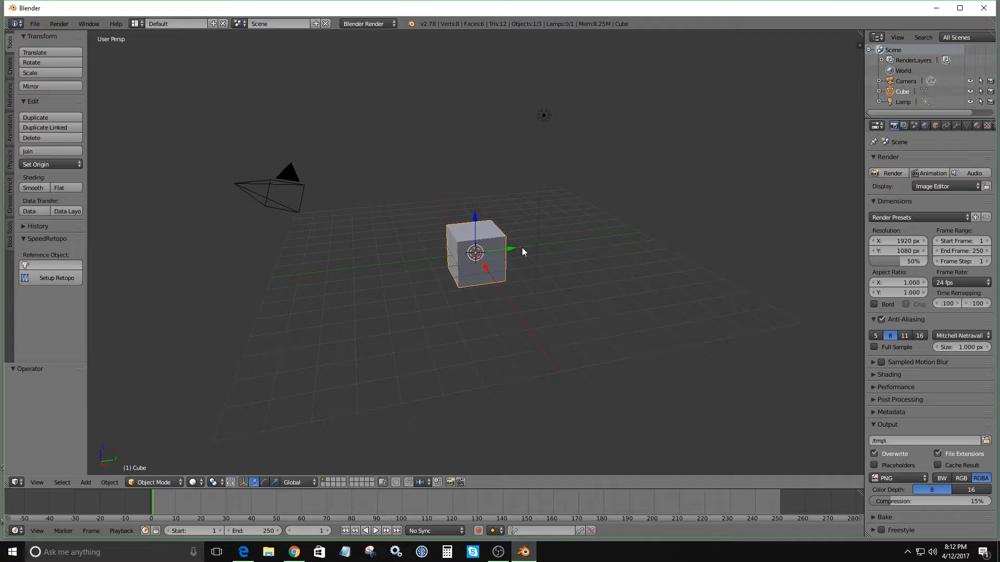
left_click(960, 7)
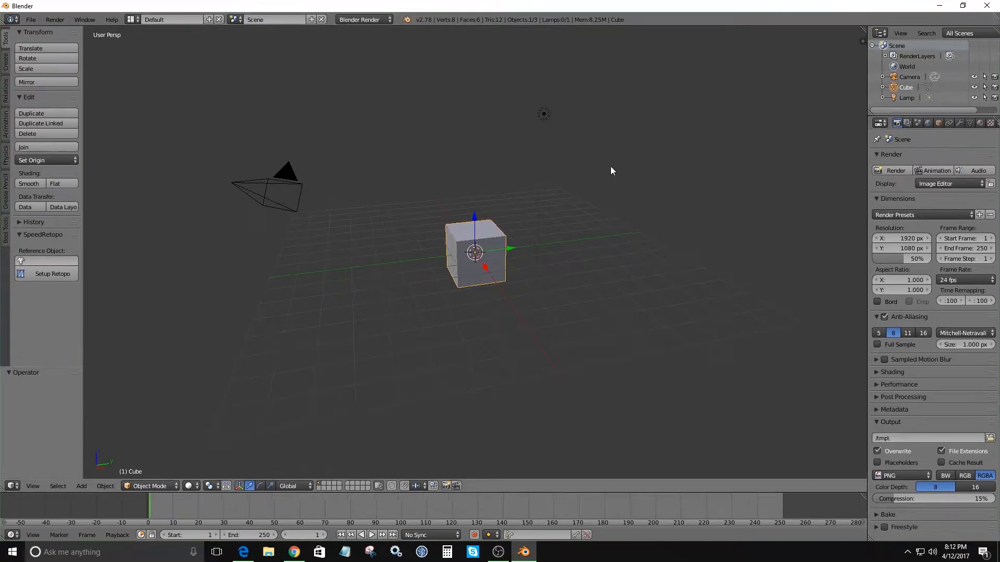
middle_click_drag(507, 203, 554, 230)
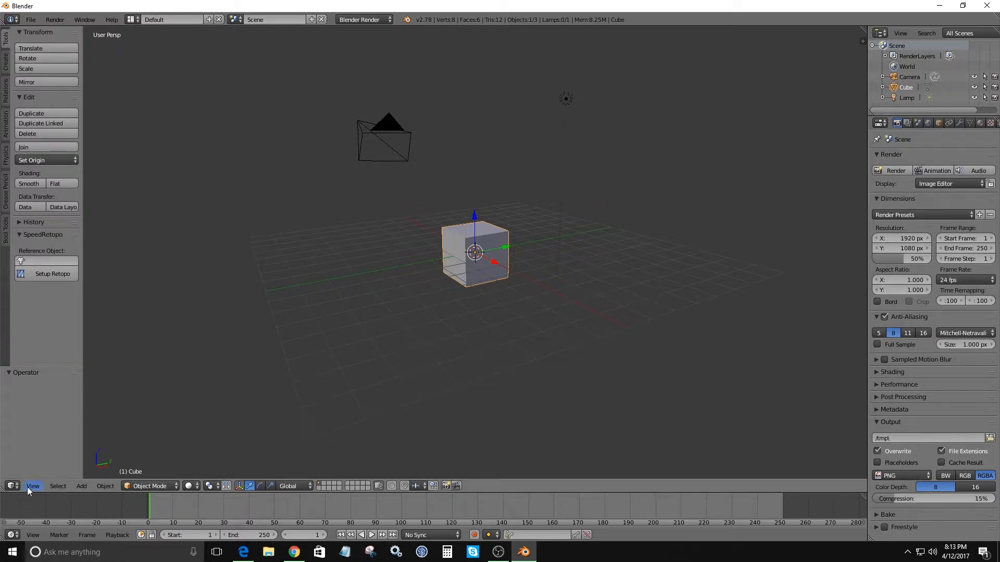
Choose 3D View as the editor type of the central area.
left_click(12, 485)
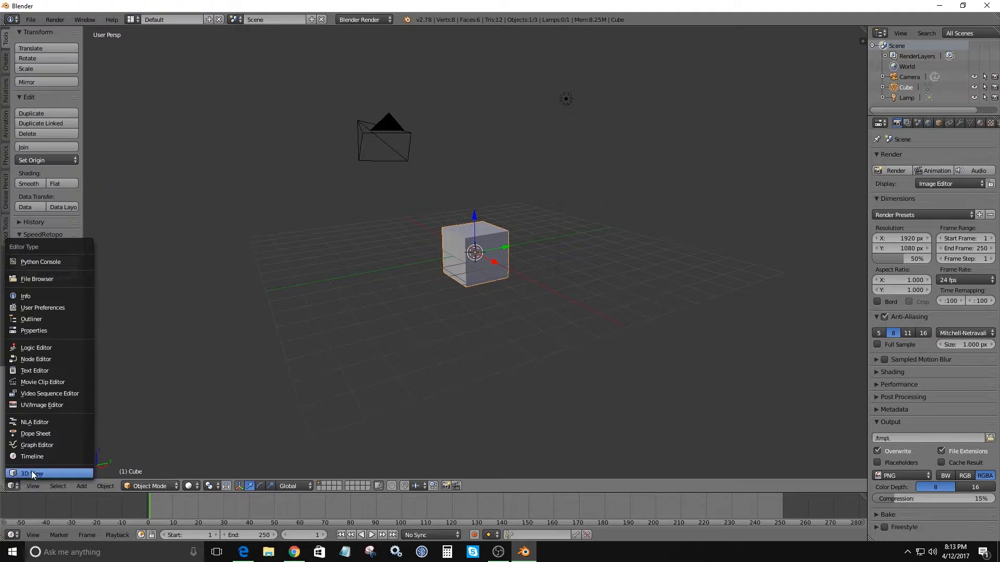
left_click(31, 472)
middle_click_drag(479, 295, 613, 181)
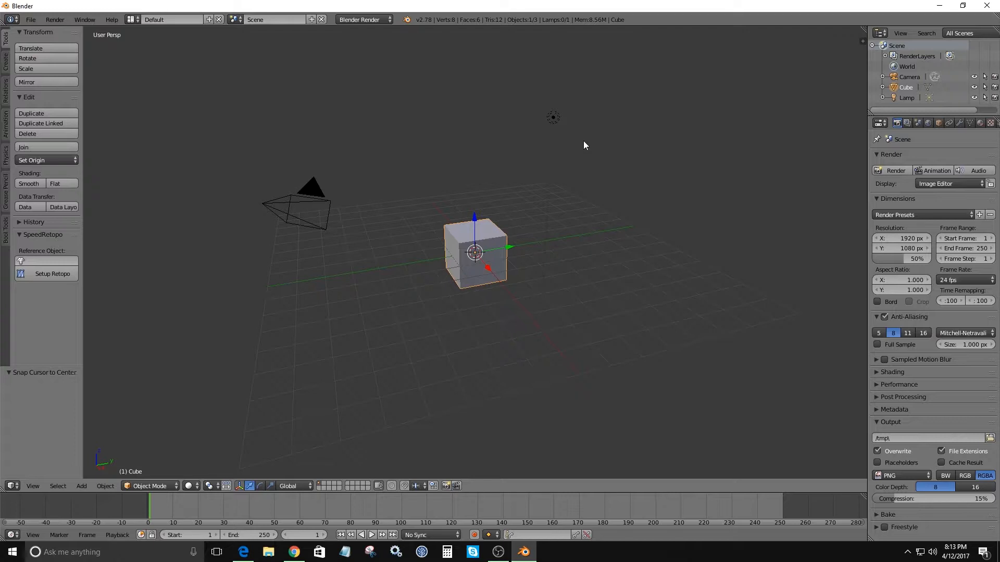
Select the camera, the lamp and the cube in turn in the 3D view, ending with the cube.
scroll(544, 193, "down", 3)
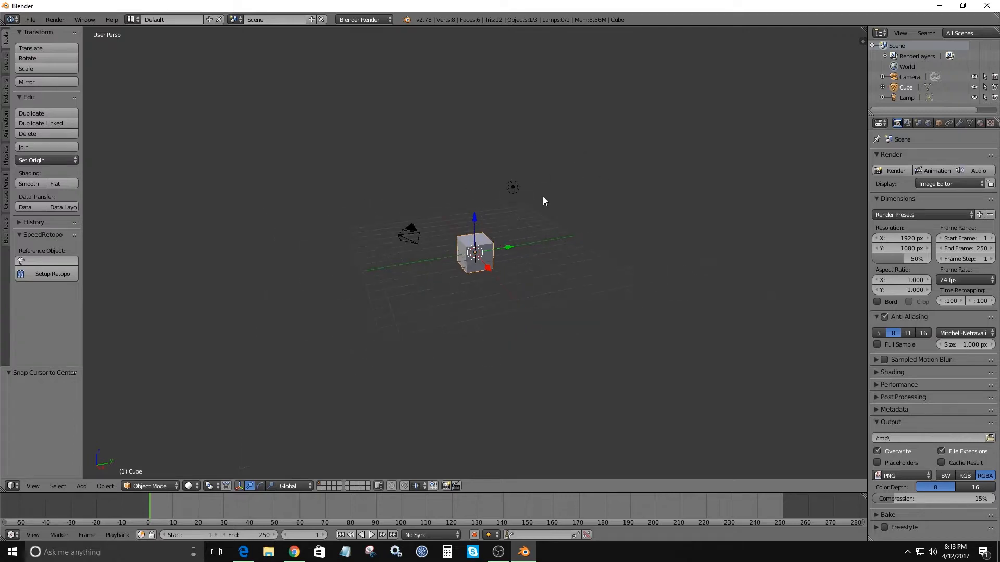
scroll(542, 203, "up", 3)
scroll(543, 209, "up", 2)
scroll(545, 210, "down", 3)
middle_click_drag(544, 209, 274, 226)
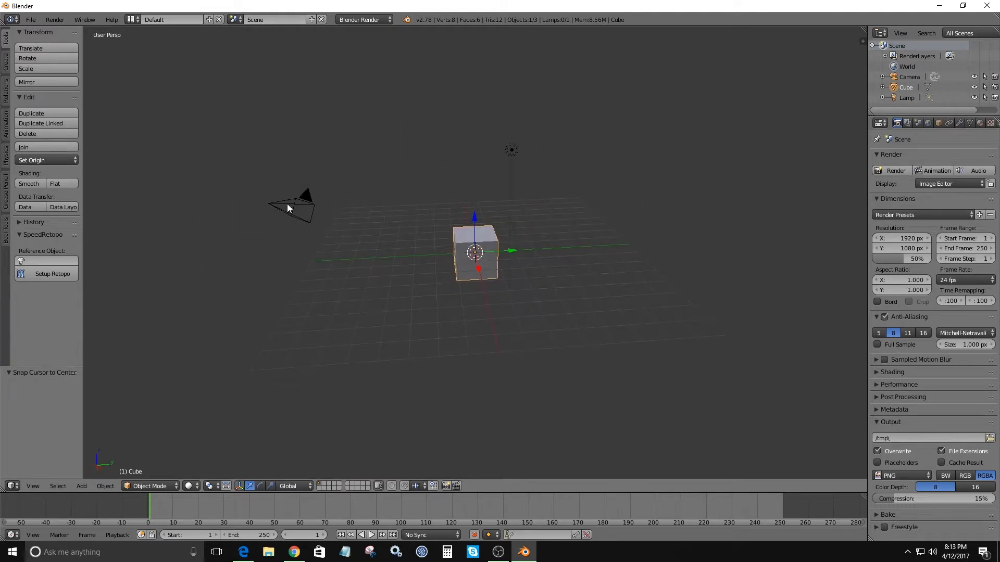
right_click(287, 205)
right_click(515, 149)
right_click(483, 284)
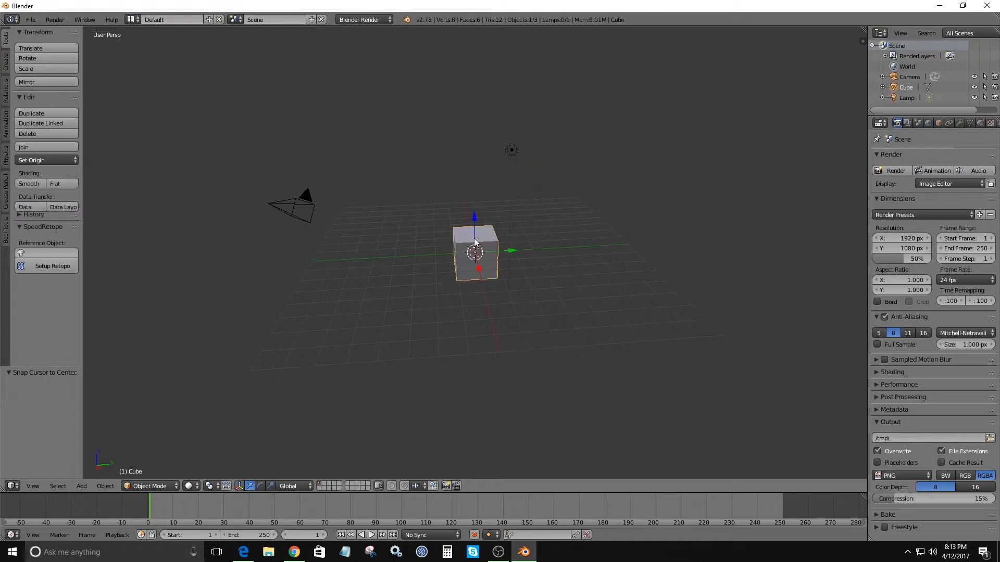
right_click(315, 202)
right_click(518, 150)
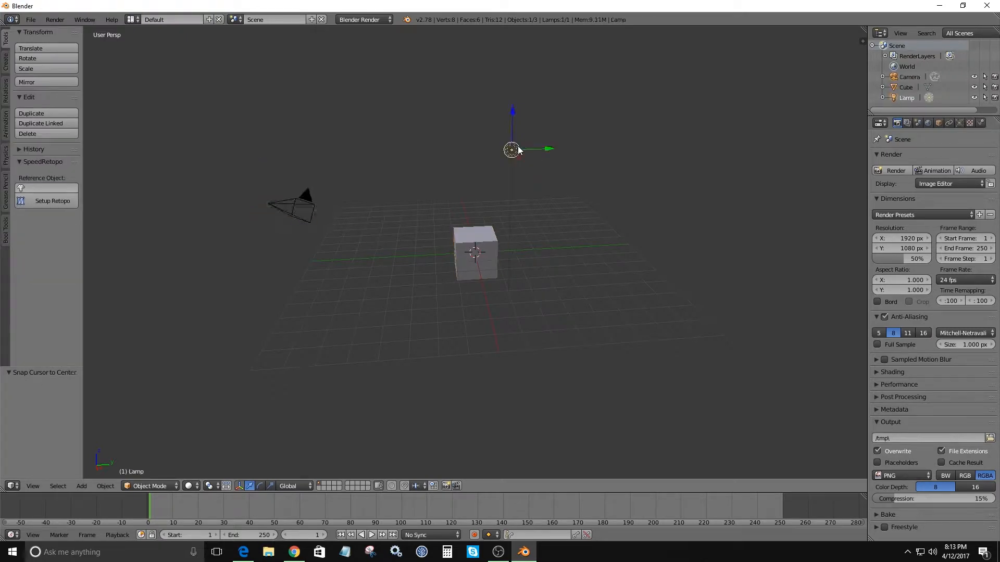
right_click(465, 235)
middle_click_drag(472, 245, 492, 247)
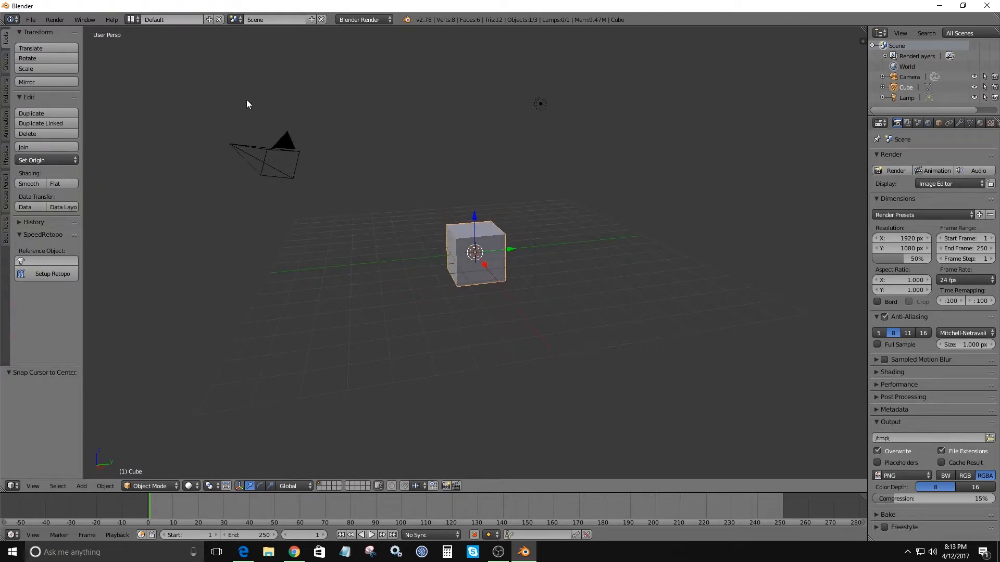
Set Select With to Left in the input user preferences, save the user settings and close the preferences.
left_click(30, 19)
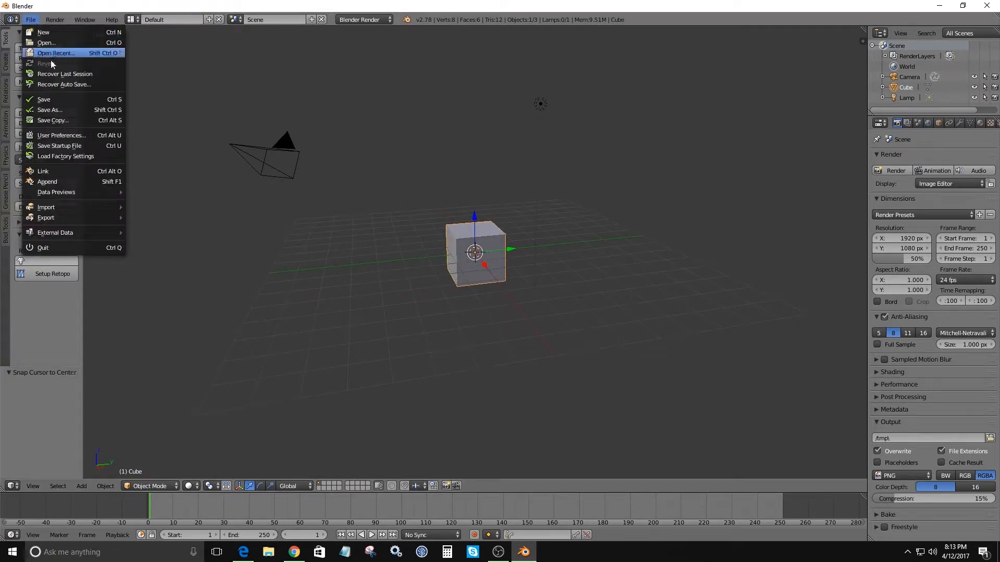
left_click(77, 135)
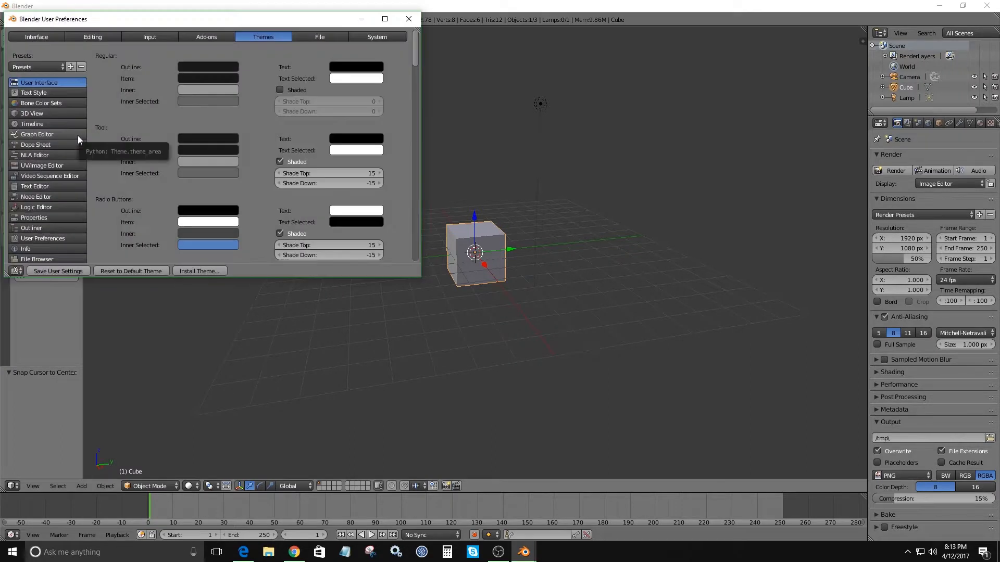
left_click(142, 35)
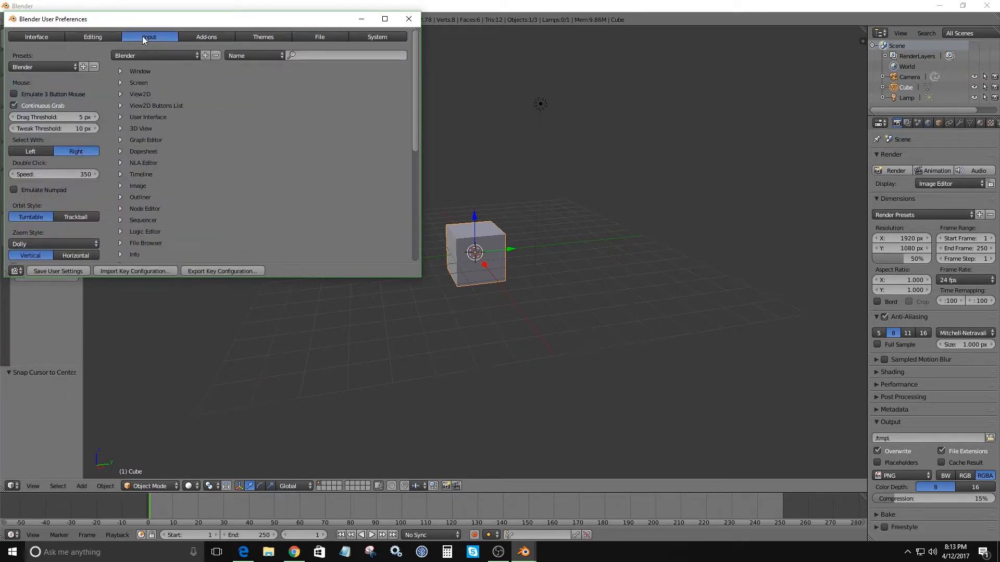
left_click(50, 152)
left_click(72, 152)
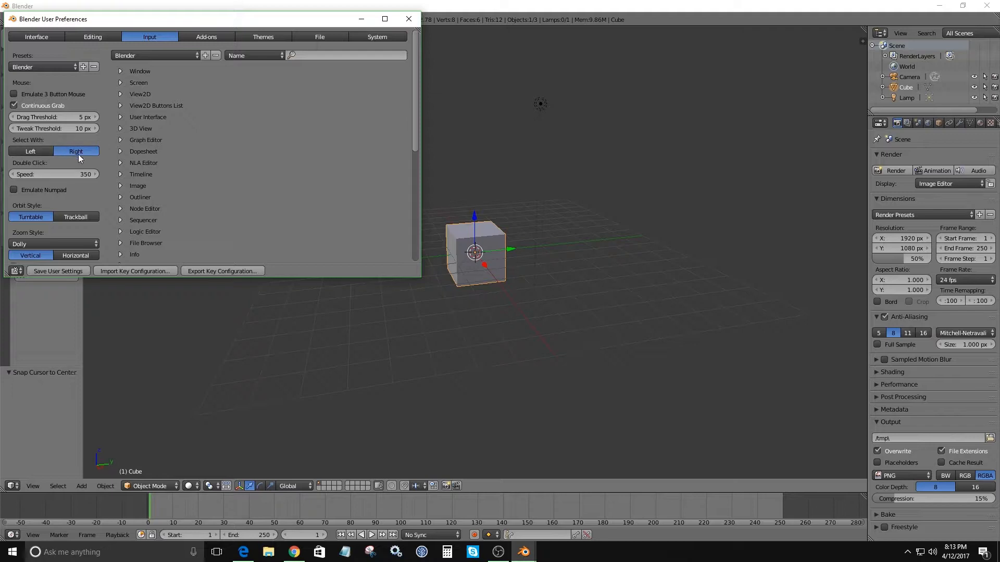
left_click(49, 153)
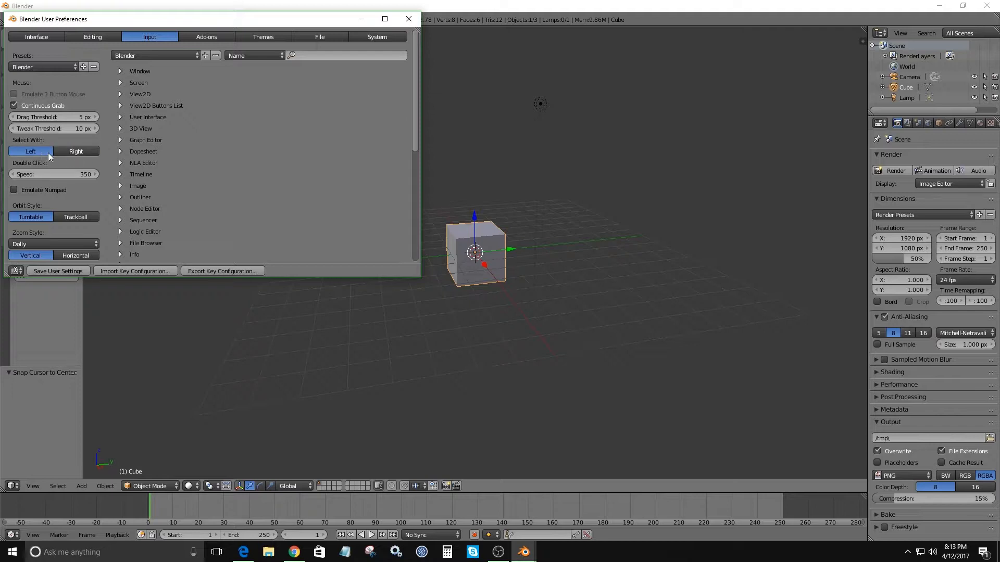
left_click(58, 272)
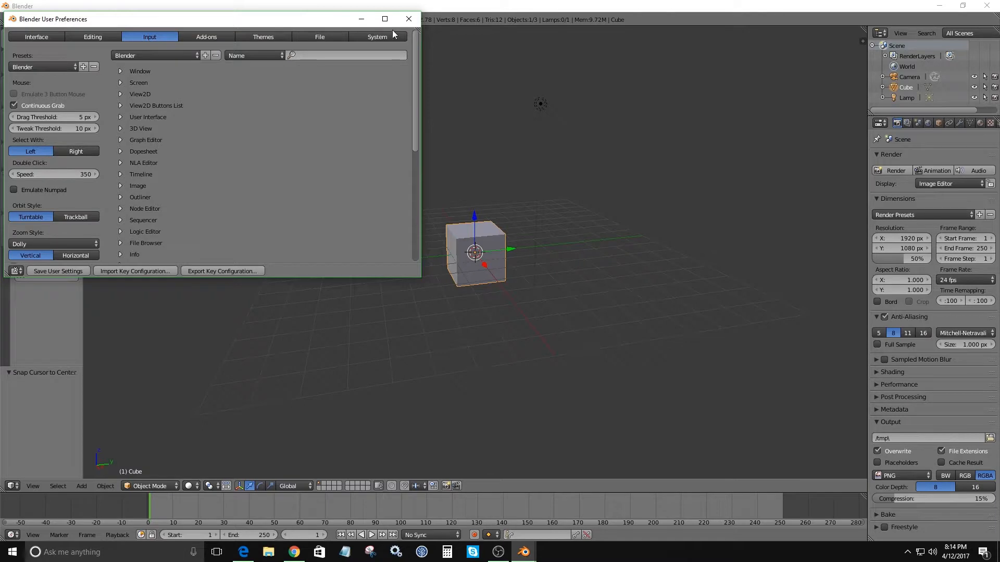
left_click(408, 19)
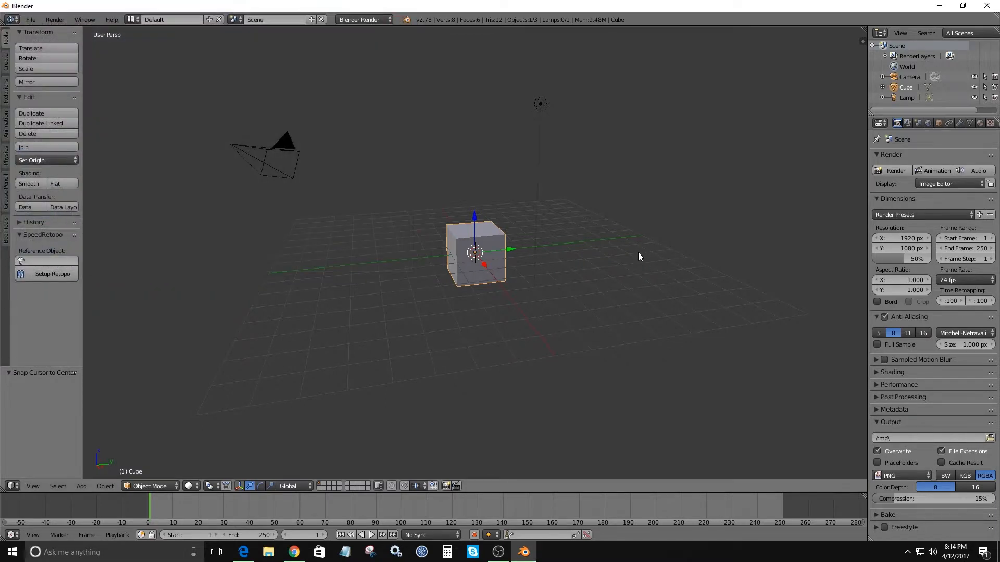
Try the new selection setting by selecting the lamp, the camera and the cube one after another.
middle_click_drag(638, 252, 570, 99)
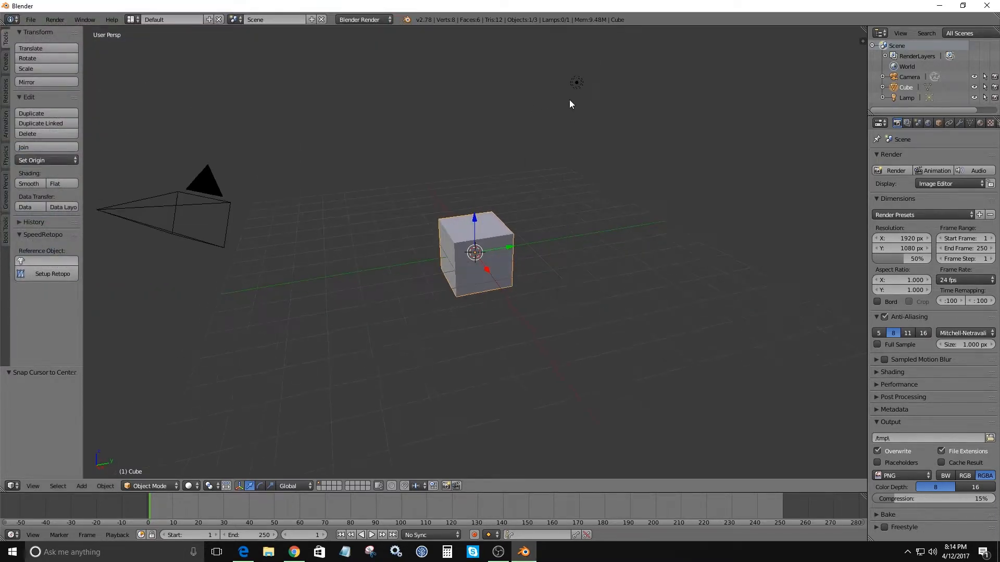
right_click(576, 82)
right_click(185, 207)
right_click(477, 238)
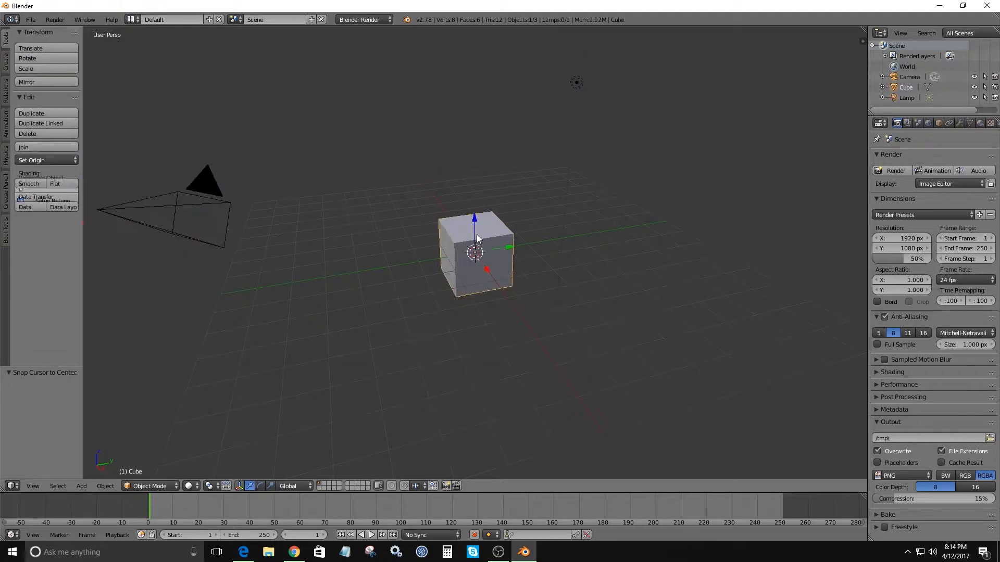
Start the Screencast Keys display for the 3D view and collapse its settings section.
key("n")
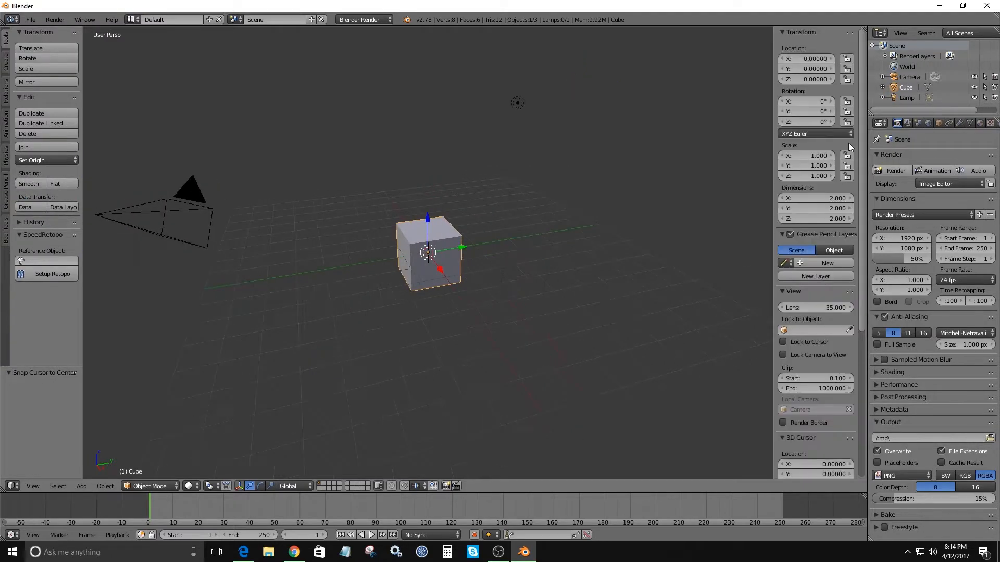
scroll(827, 354, "down", 10)
scroll(808, 428, "down", 1)
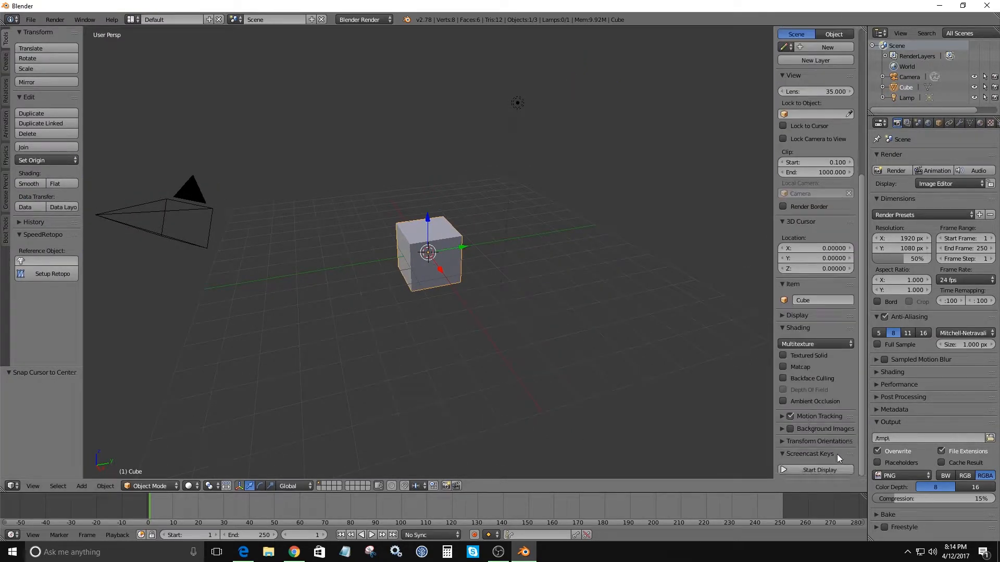
left_click(803, 467)
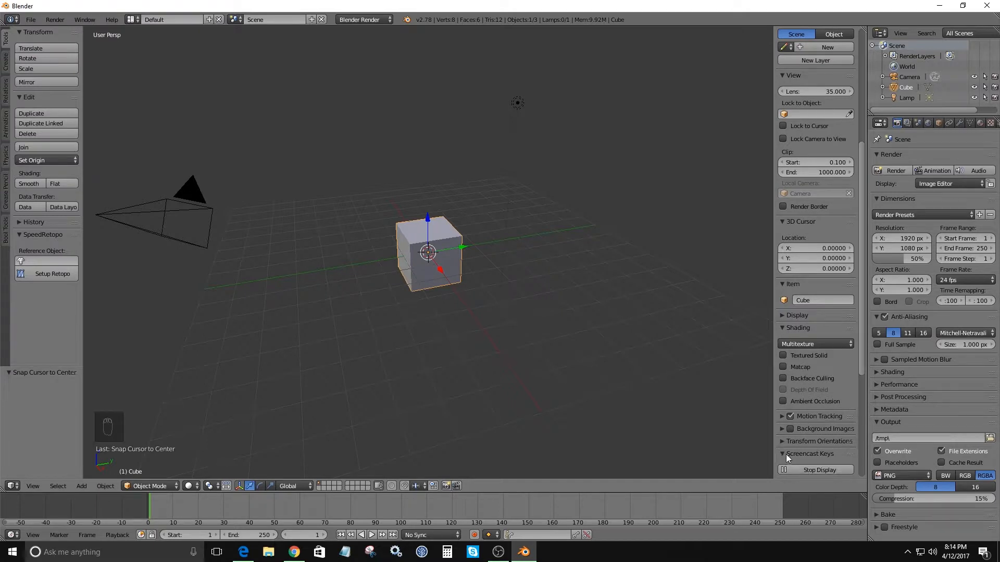
left_click(784, 454)
Place the 3D cursor on the cube's top face near its front corner and hide the 3D view's properties sidebar.
scroll(471, 348, "up", 2)
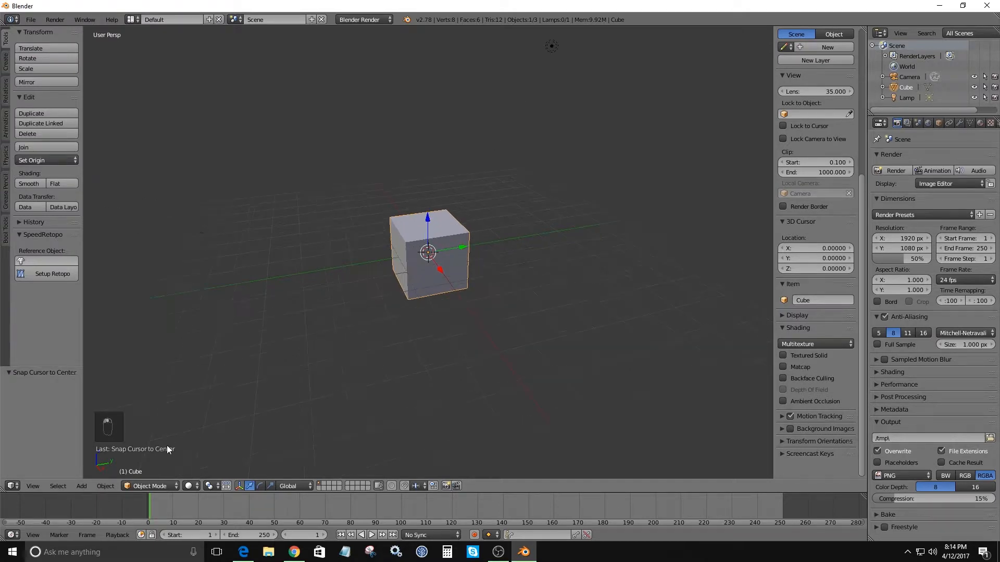
scroll(111, 420, "down", 1)
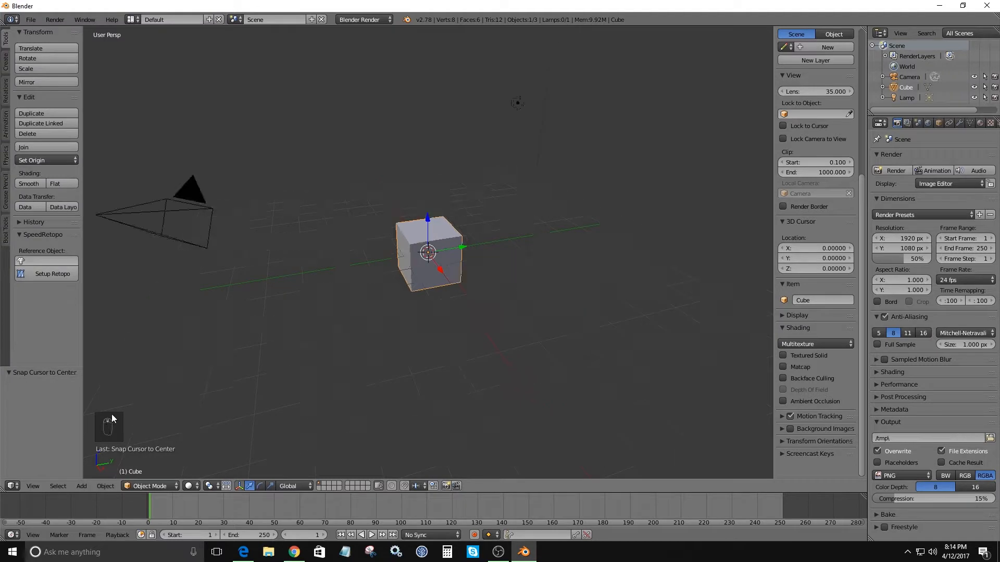
scroll(111, 424, "up", 1)
scroll(169, 415, "down", 1)
scroll(218, 382, "up", 2)
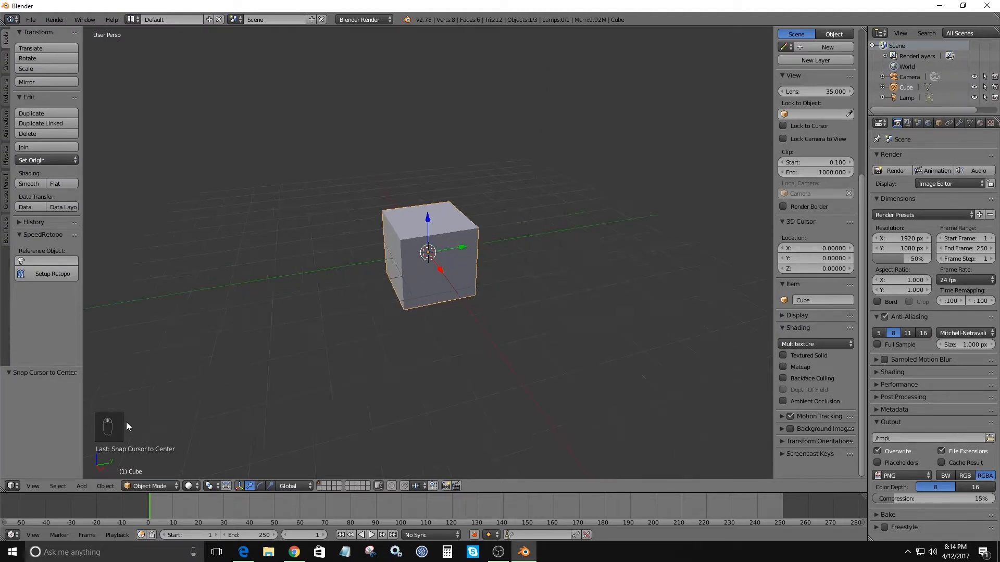
left_click(404, 228)
key("n")
key("n")
key("n")
key("n")
key("n")
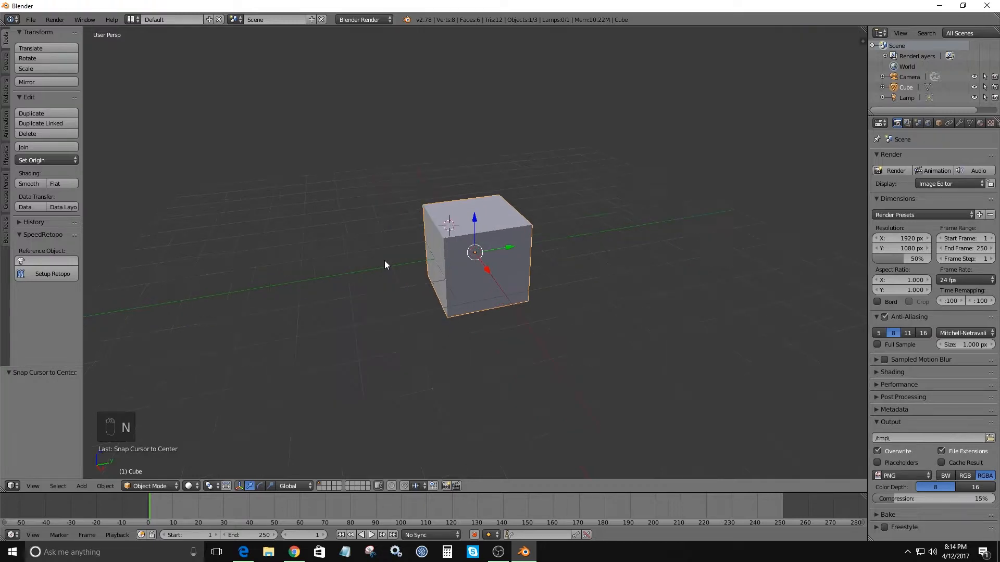
key("n")
scroll(579, 295, "down", 2)
scroll(586, 271, "up", 1)
scroll(504, 239, "down", 2)
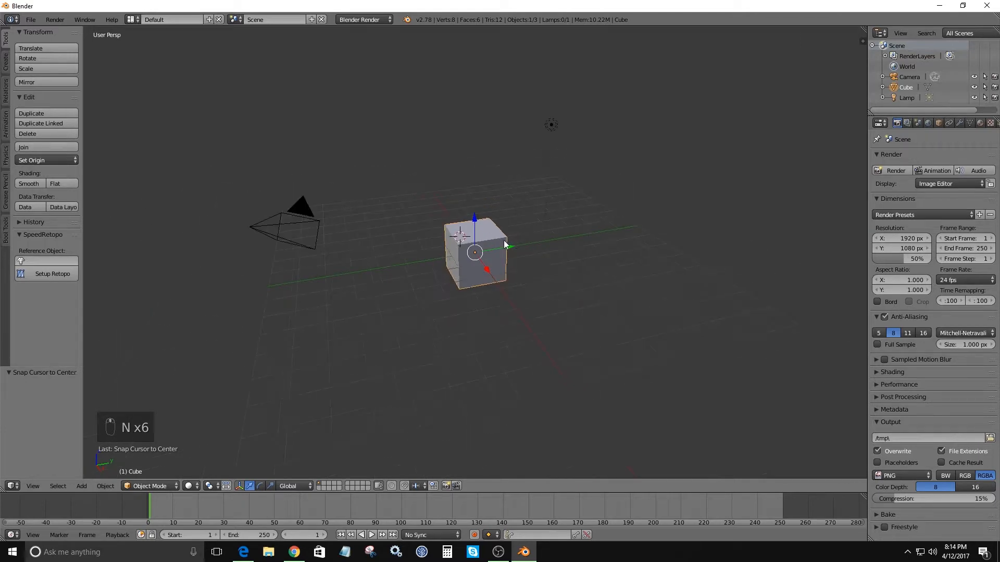
scroll(535, 171, "up", 2)
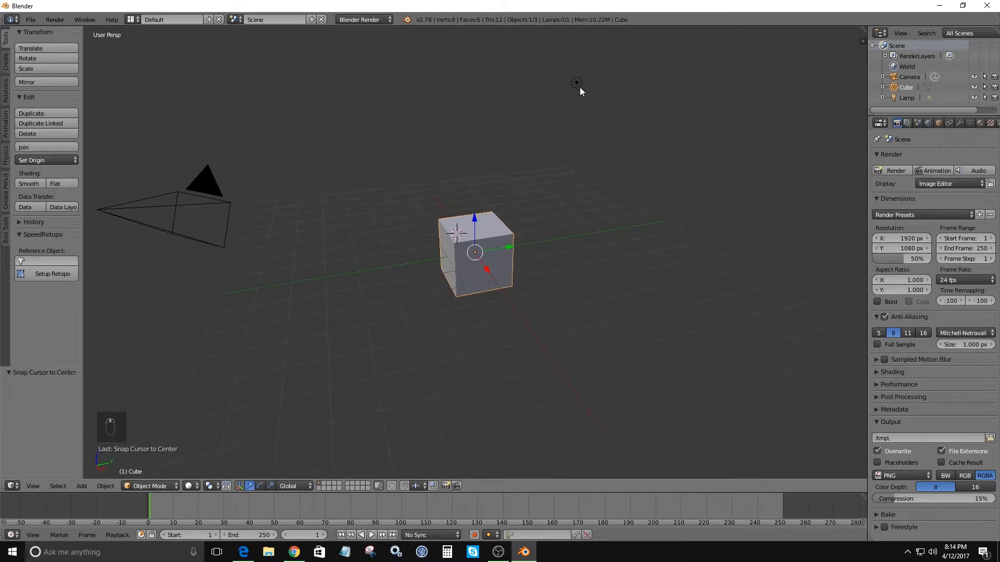
Select the lamp, switch the selection to the camera and snap the 3D cursor to the scene centre.
right_click(580, 87)
right_click(167, 198)
scroll(507, 251, "down", 2)
scroll(499, 250, "up", 3)
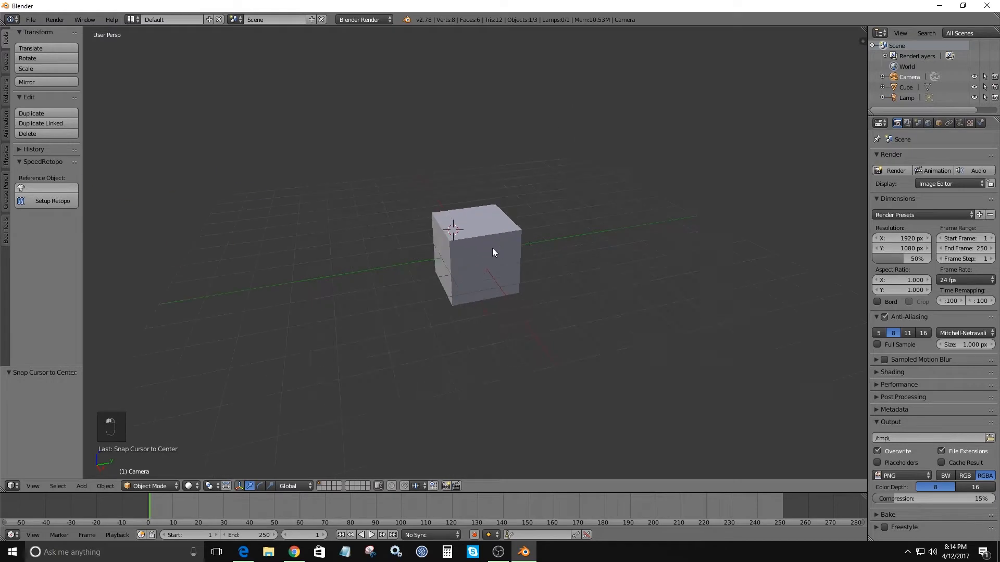
key("shift+s")
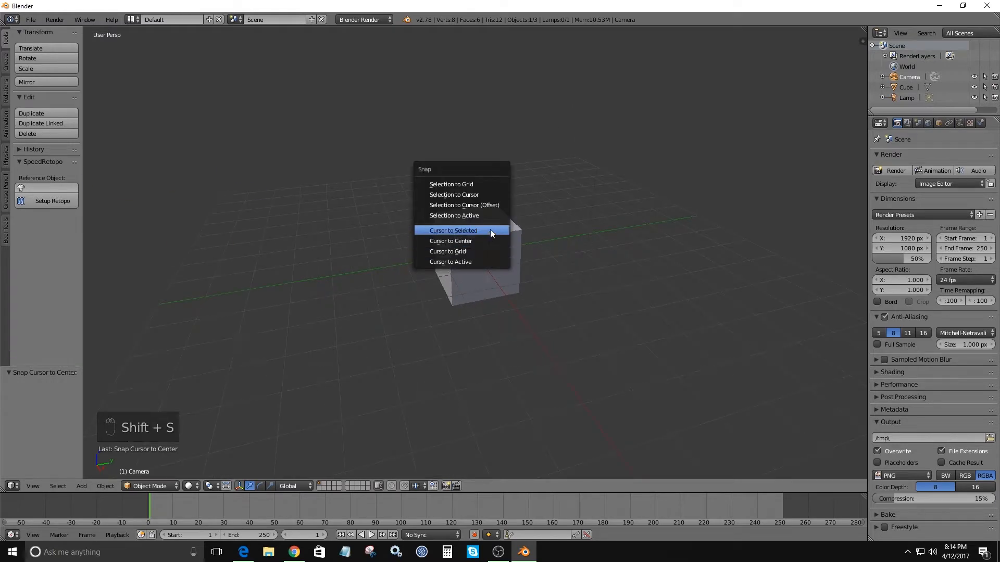
left_click(485, 241)
scroll(521, 251, "down", 3)
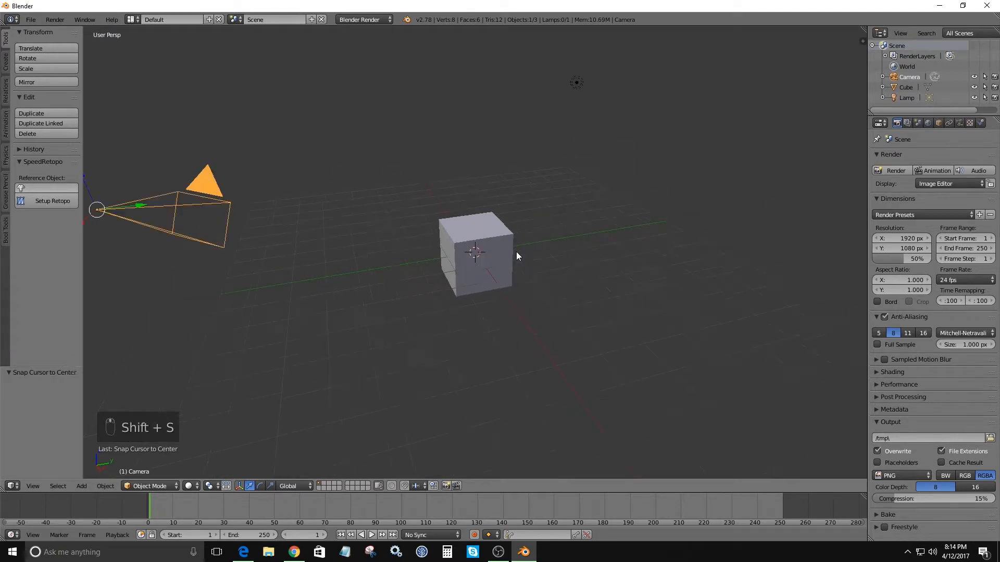
Select the lamp above the cube and delete it from the scene.
middle_click_drag(513, 246, 502, 246)
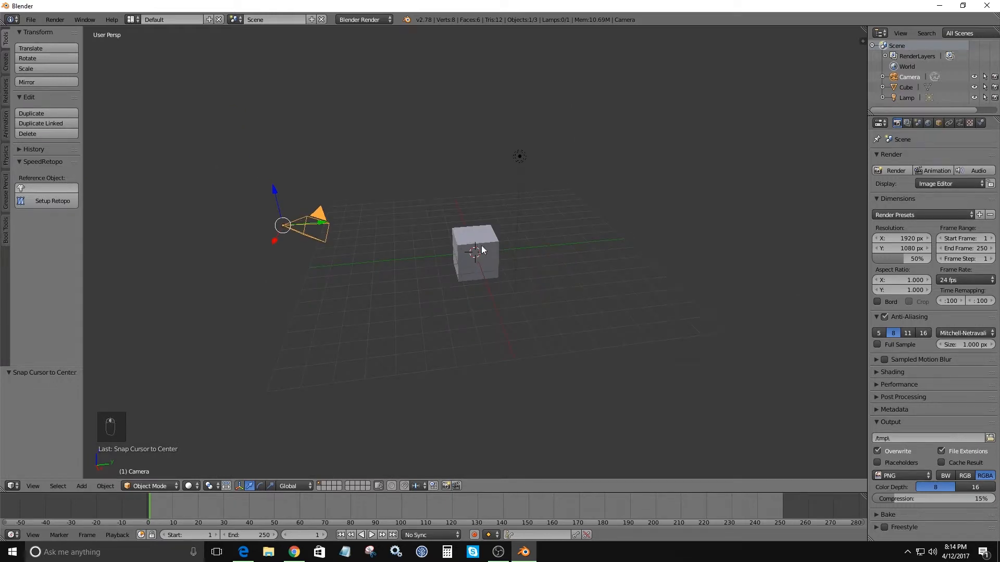
middle_click_drag(482, 245, 544, 237)
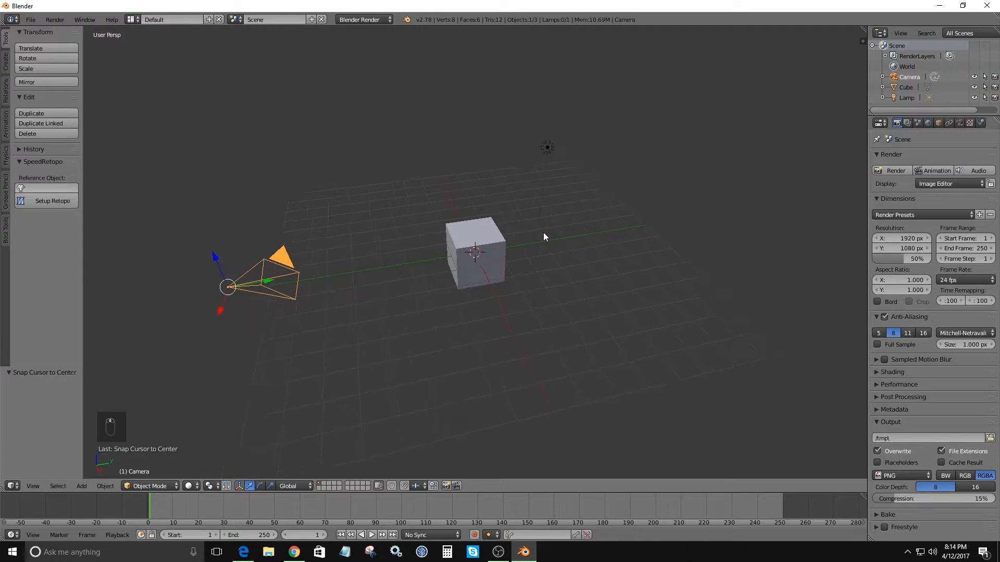
right_click(546, 150)
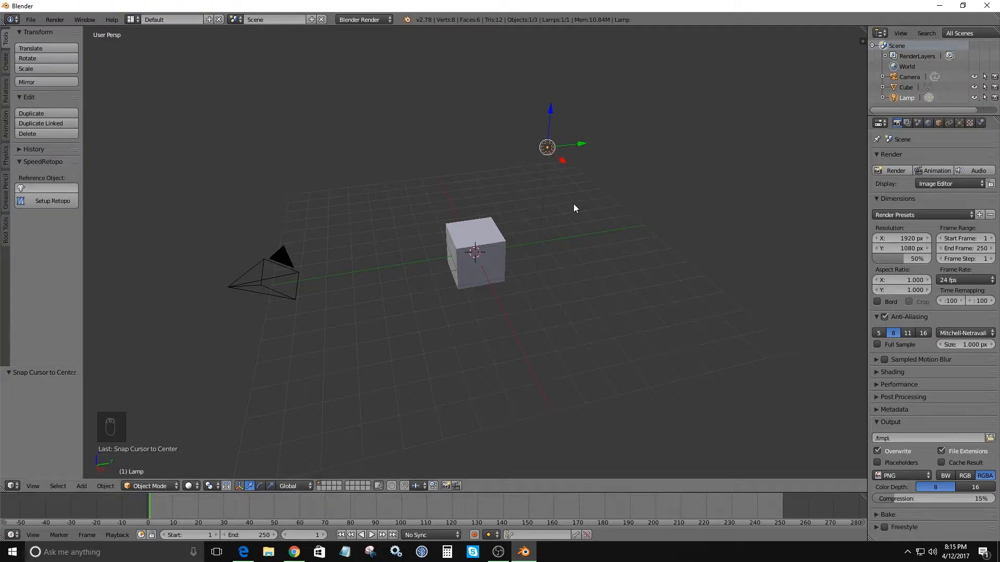
key("x")
left_click(554, 147)
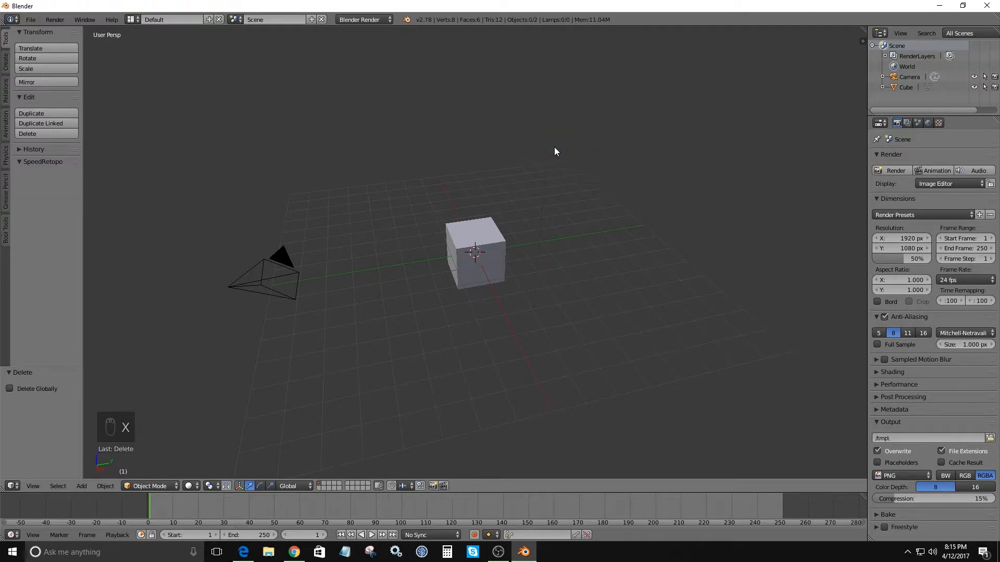
Select the camera and switch off the 3D manipulator widget in the 3D view.
middle_click_drag(540, 217, 347, 233)
right_click(282, 266)
scroll(340, 235, "down", 1)
scroll(341, 235, "up", 2)
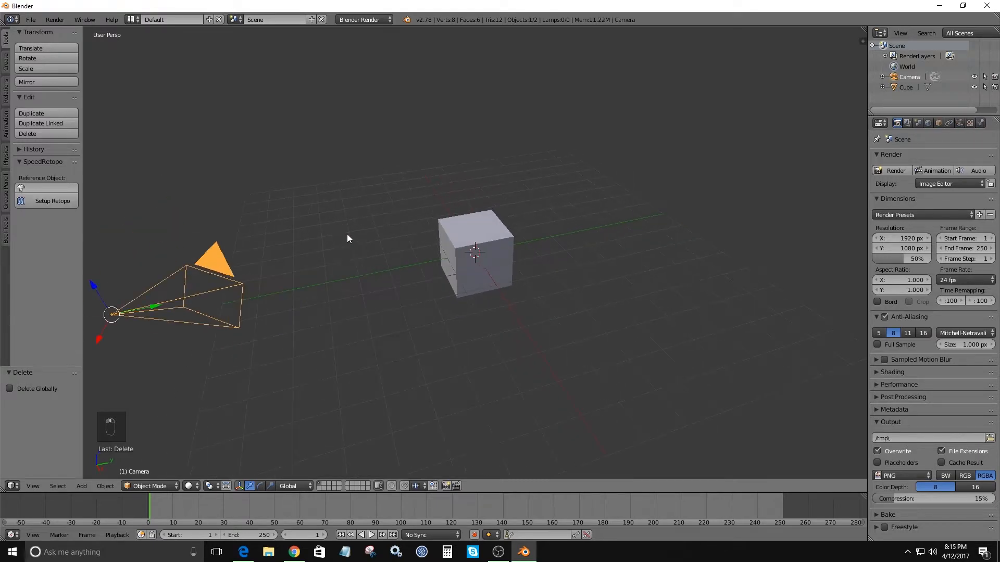
scroll(346, 232, "down", 2)
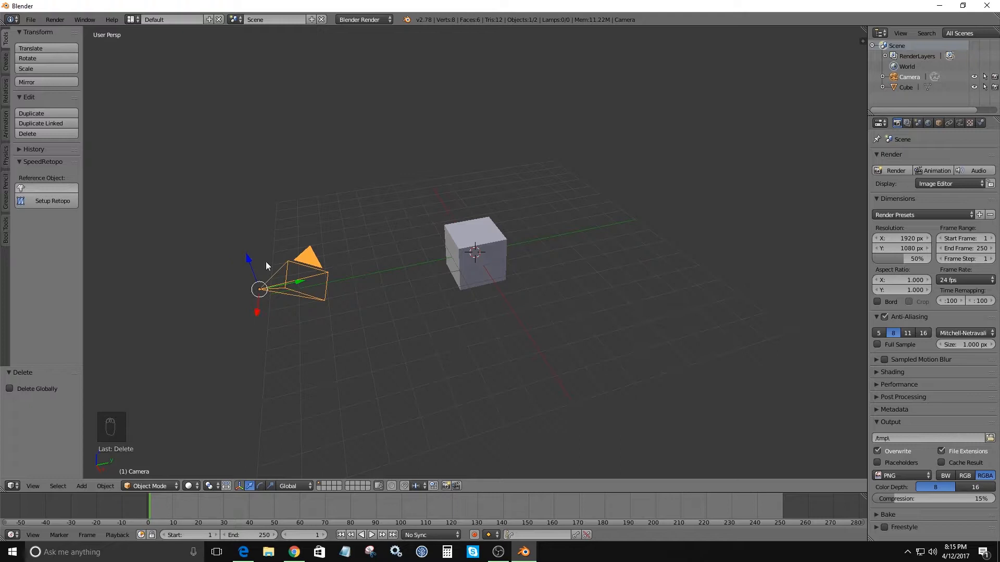
scroll(277, 277, "down", 1)
scroll(278, 276, "up", 1)
mouse_move(287, 256)
middle_mouse_down()
mouse_move(282, 246)
mouse_move(276, 260)
mouse_move(259, 255)
mouse_move(281, 271)
middle_mouse_up()
left_click(239, 485)
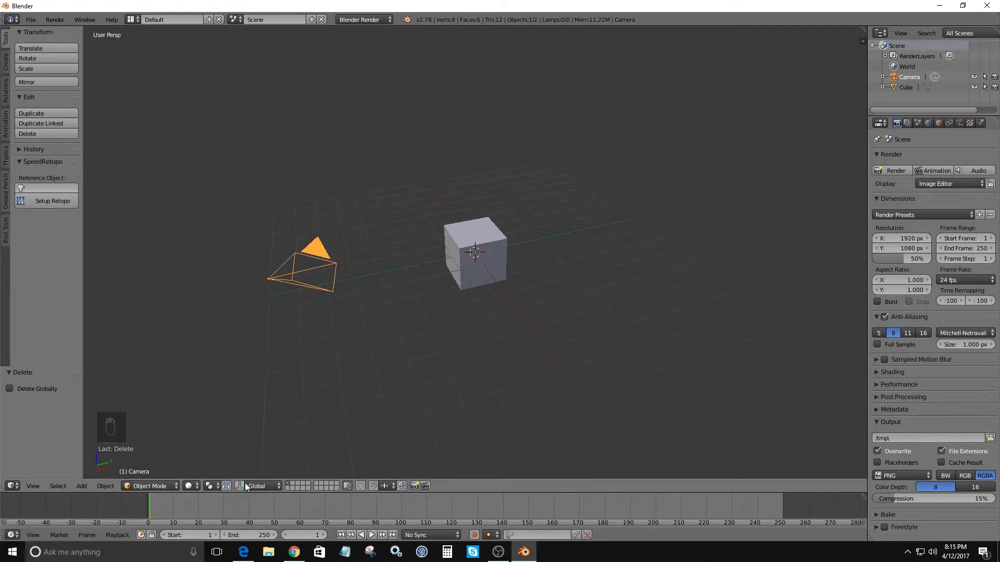
left_click(240, 486)
left_click(239, 486)
Enlarge the outliner area and hide the camera in the 3D view.
left_click_drag(947, 116, 947, 168)
left_click(973, 76)
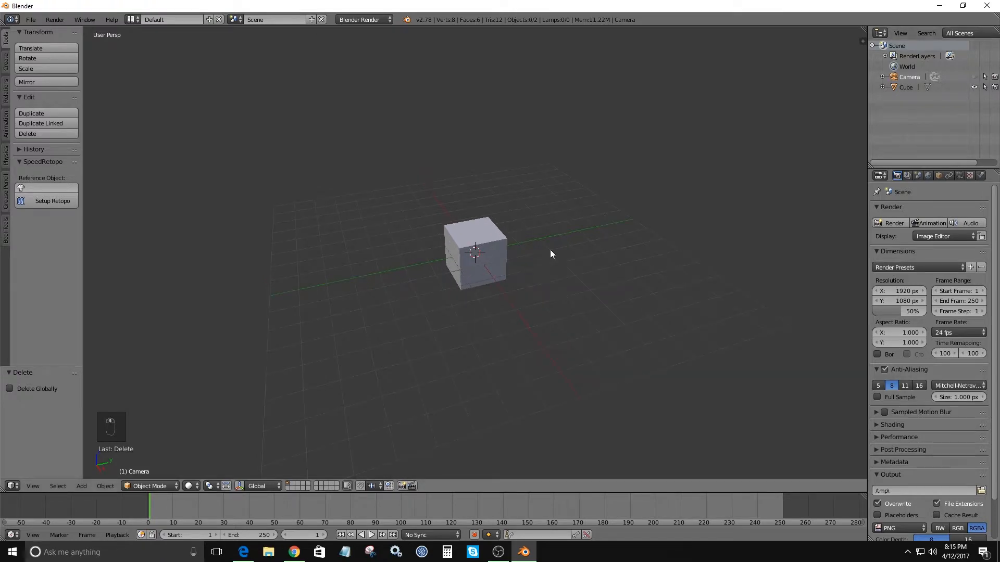
Select the cube and delete it from the scene.
right_click(492, 235)
mouse_move(555, 249)
middle_mouse_down()
mouse_move(569, 240)
mouse_move(557, 274)
mouse_move(540, 220)
mouse_move(562, 239)
middle_mouse_up()
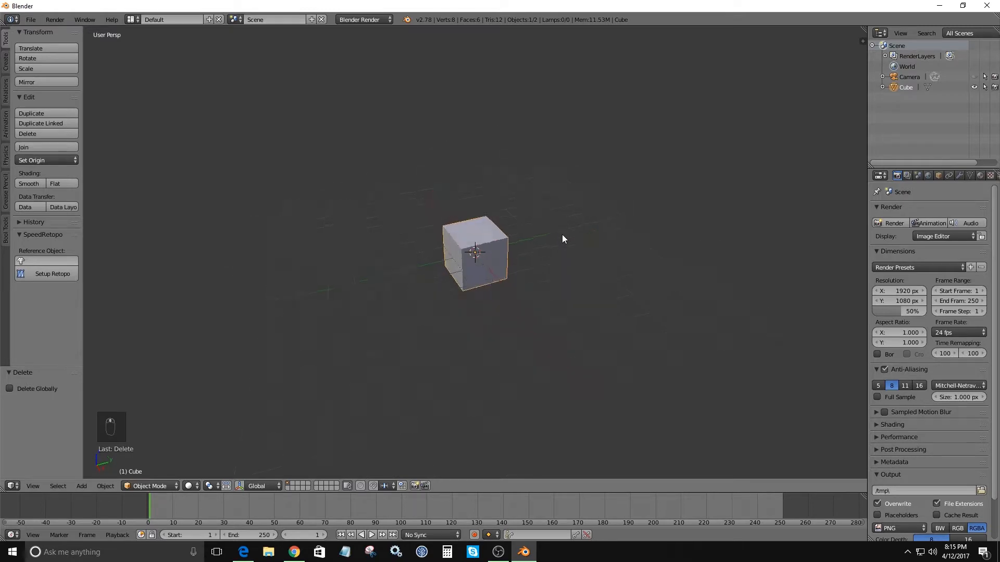
key("x")
left_click(575, 199)
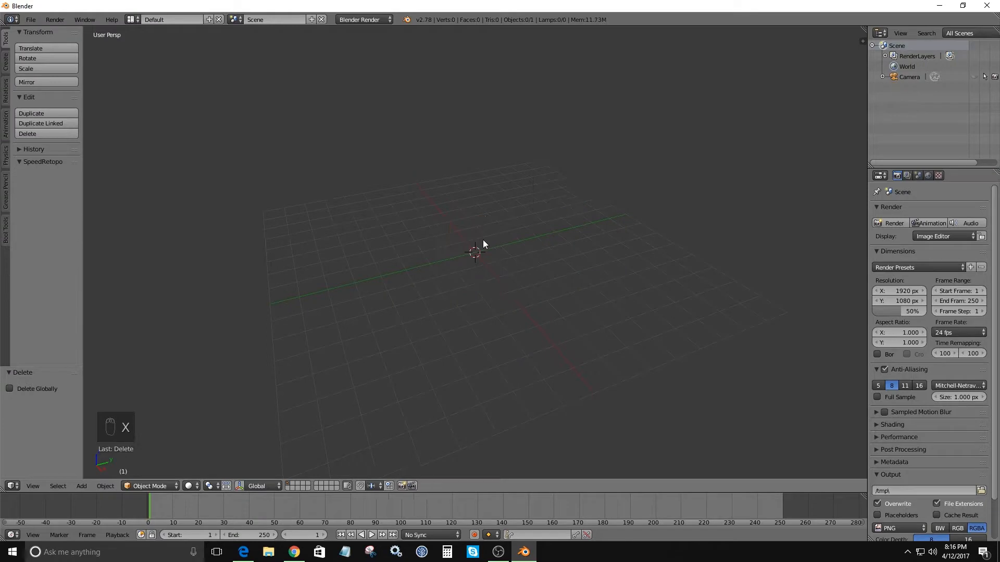
Show the 3D view's properties sidebar with its View settings in sight, toggling it off and on to test it.
middle_click_drag(510, 238, 565, 225)
mouse_move(570, 265)
middle_mouse_down()
mouse_move(510, 283)
mouse_move(549, 288)
mouse_move(586, 276)
middle_mouse_up()
middle_click_drag(546, 253, 511, 263)
key("n")
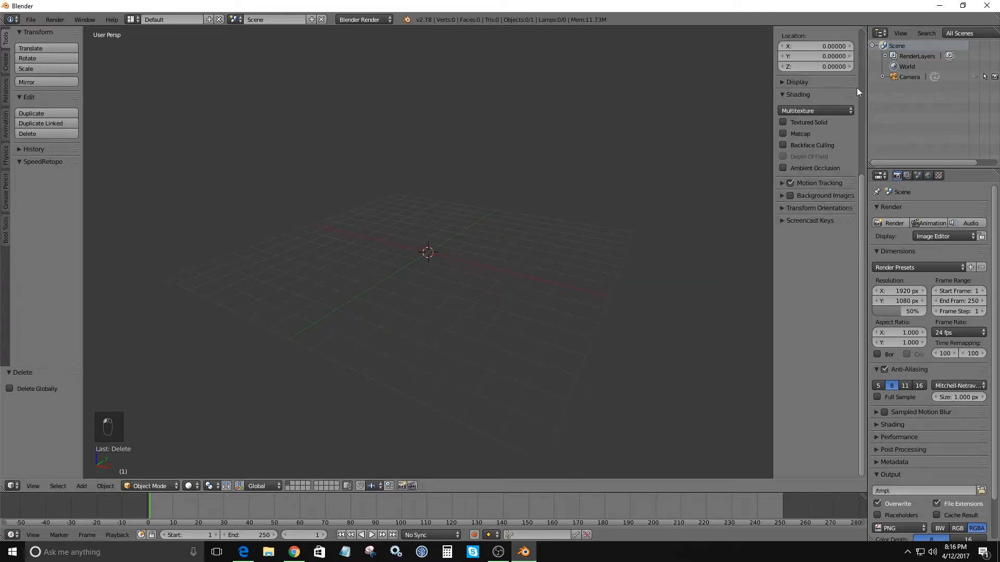
scroll(857, 110, "up", 10)
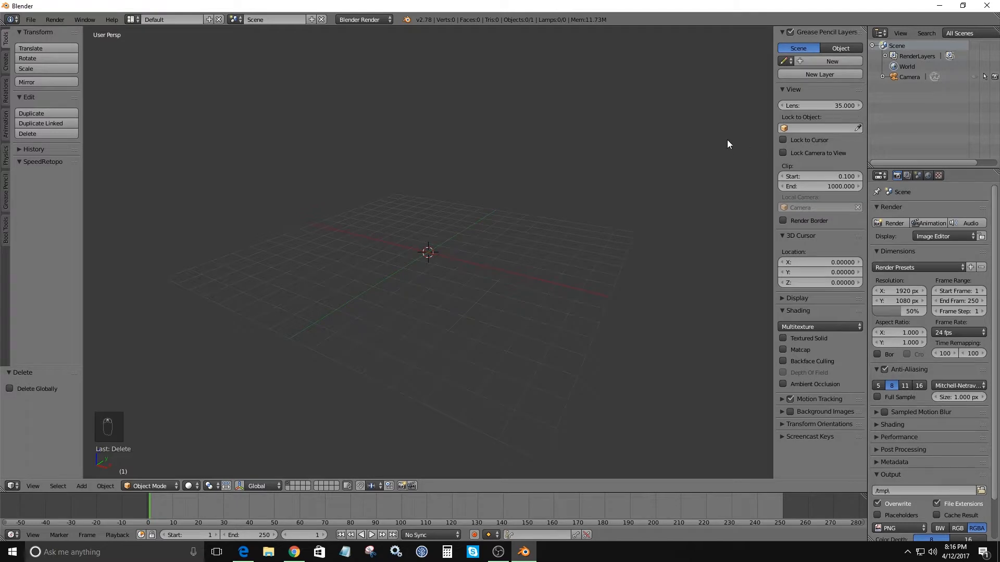
key("n")
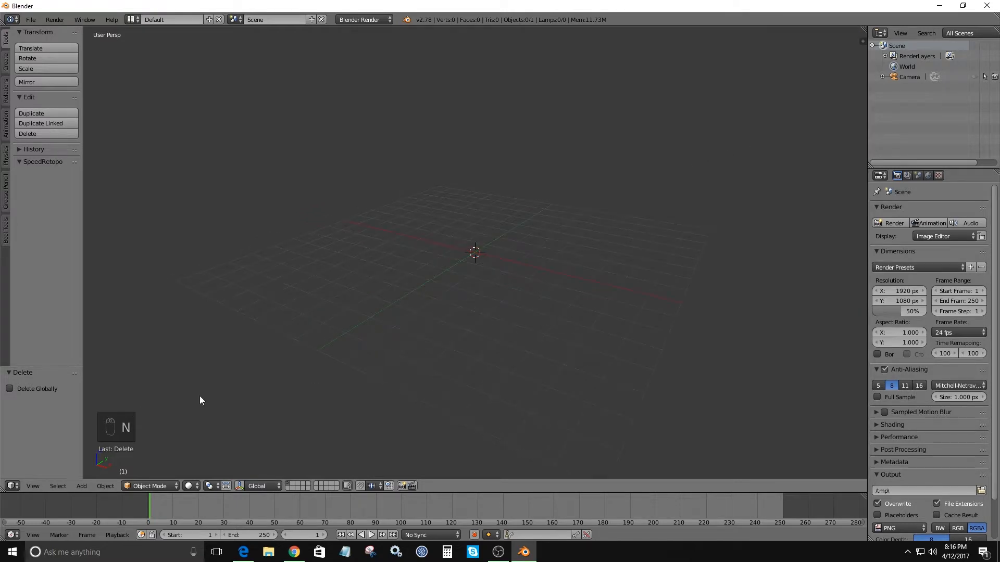
key("n")
key("n")
key("n")
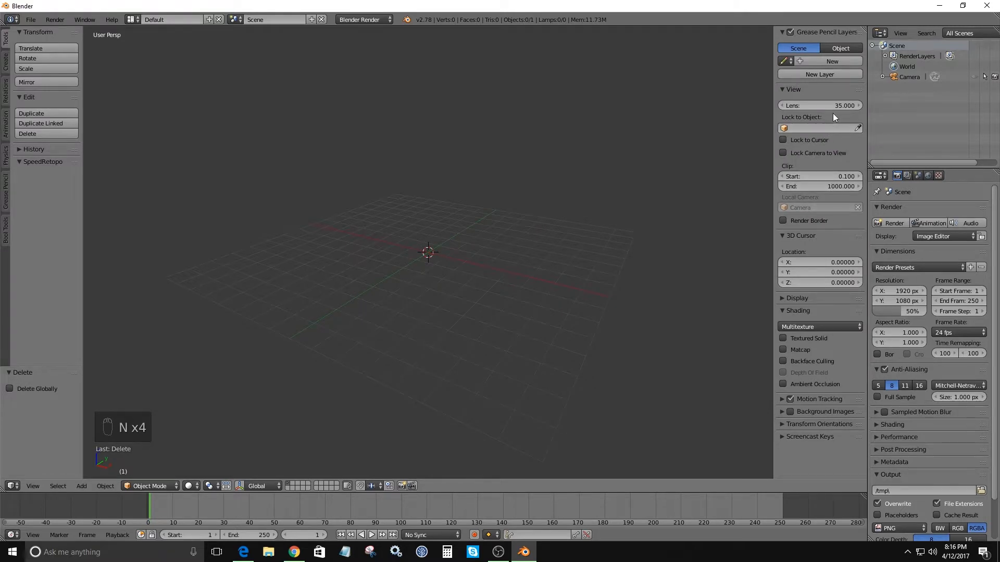
Set the 3D view's lens to 60.
left_click(844, 105)
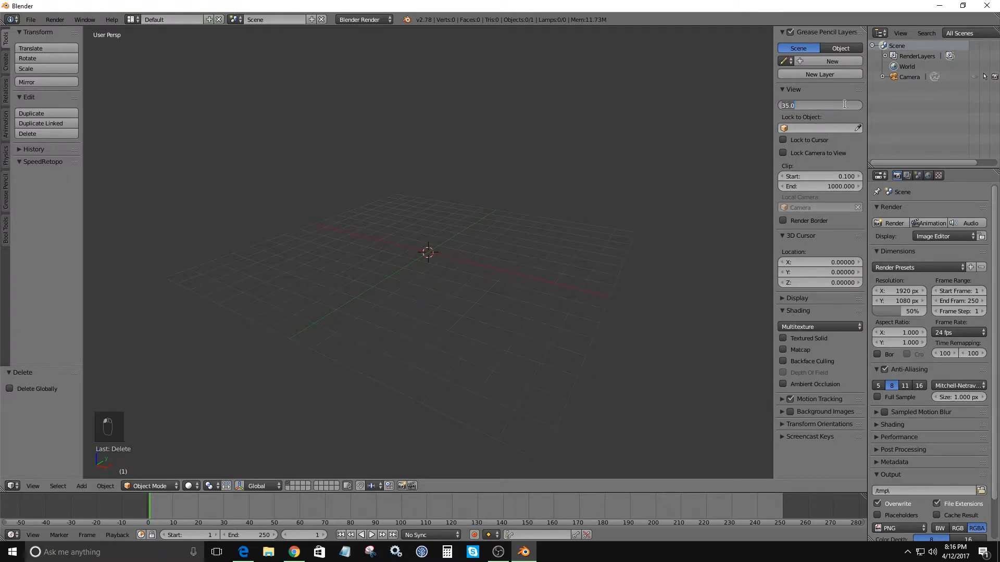
type("60")
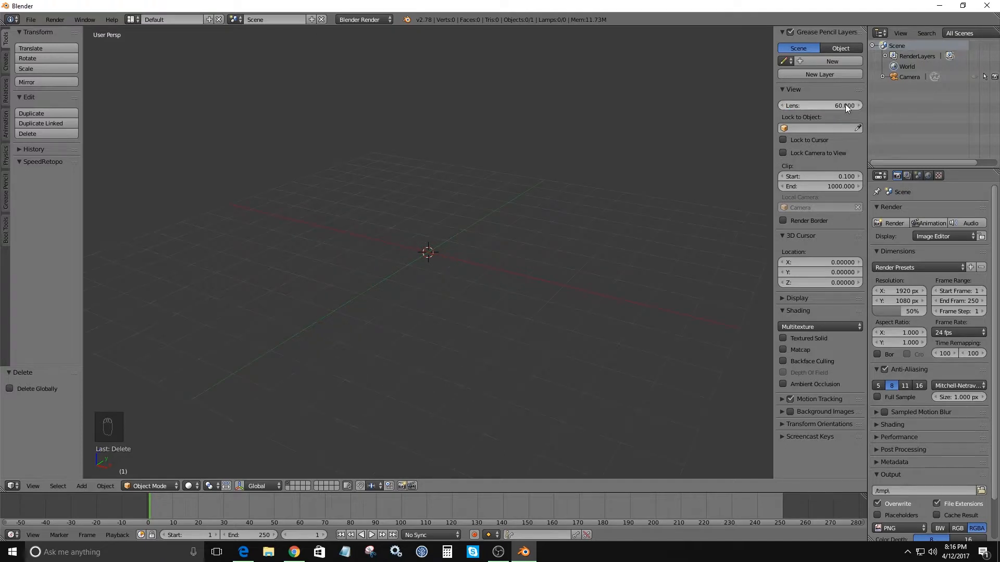
key("Return")
middle_click_drag(524, 248, 484, 235)
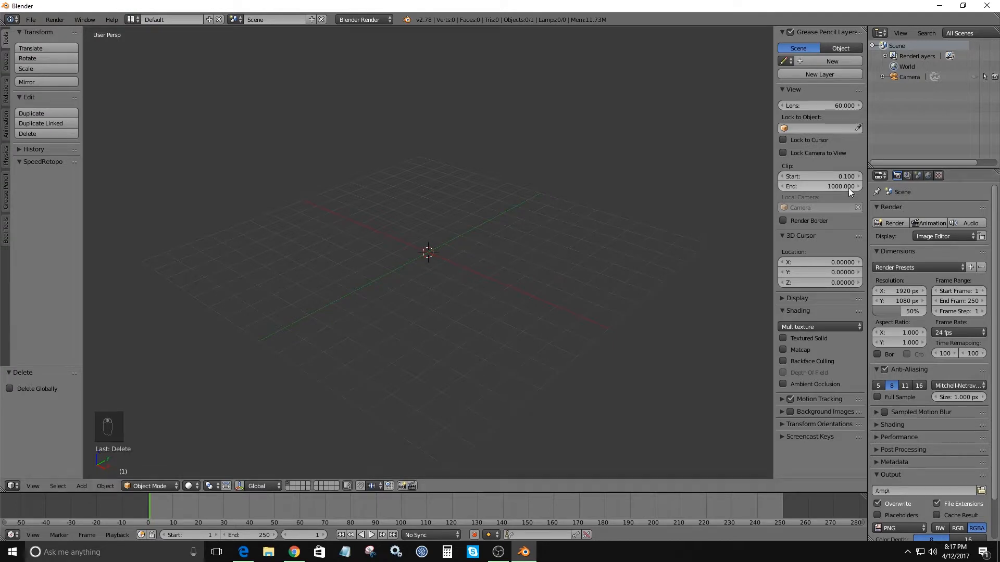
Expand the 3D view's Display settings and set the number of grid floor lines to 32.
left_click(782, 298)
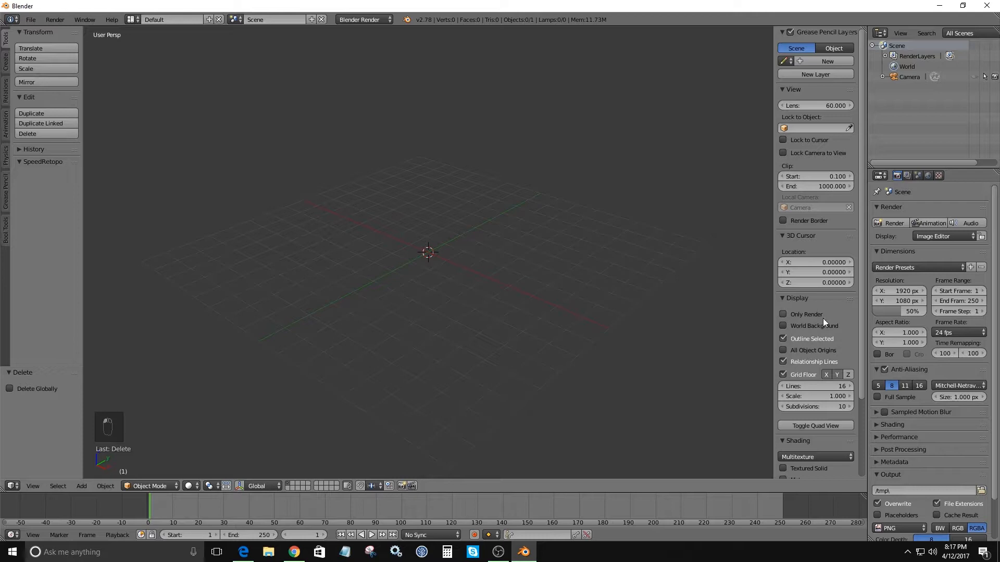
scroll(827, 364, "down", 1)
left_click(845, 367)
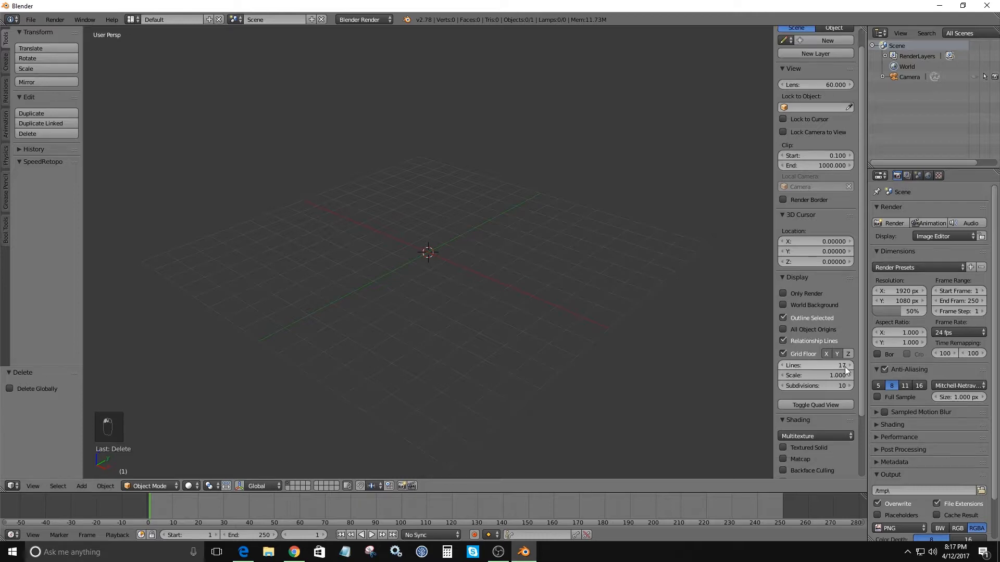
left_click(843, 367)
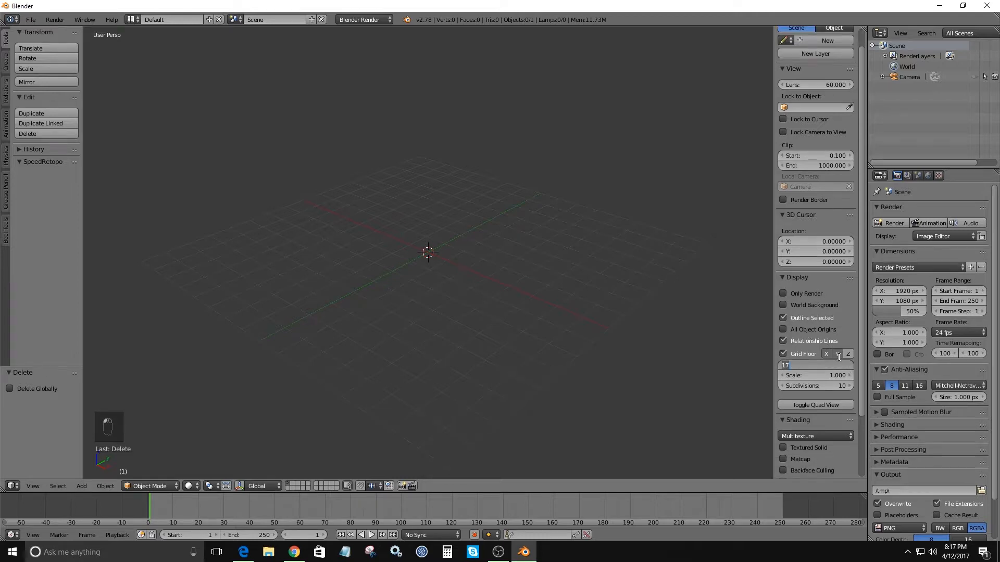
type("32")
key("Return")
scroll(814, 365, "down", 2)
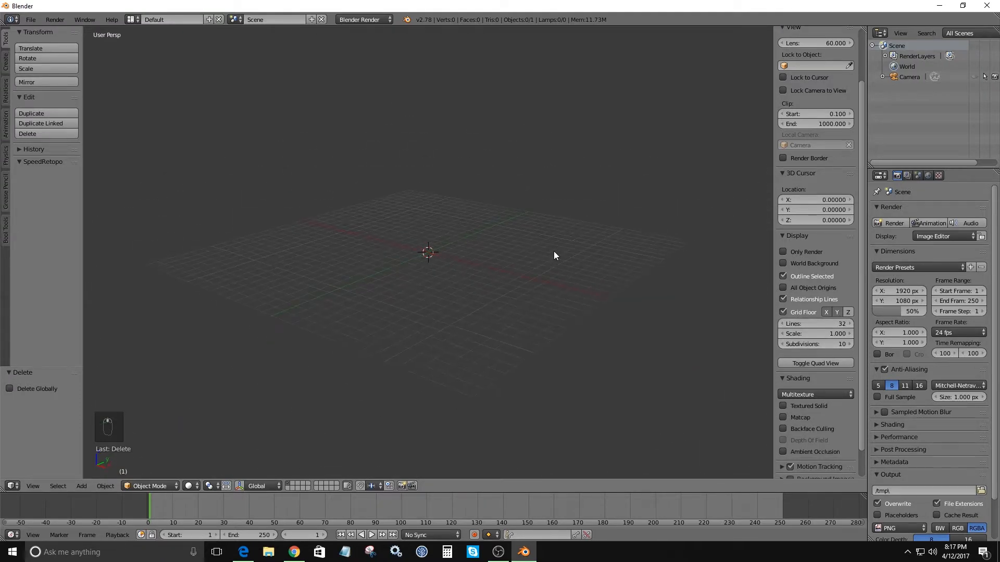
mouse_move(554, 251)
middle_mouse_down()
mouse_move(530, 256)
mouse_move(568, 268)
mouse_move(553, 270)
middle_mouse_up()
Save the current scene and view setup as the startup file.
left_click(28, 20)
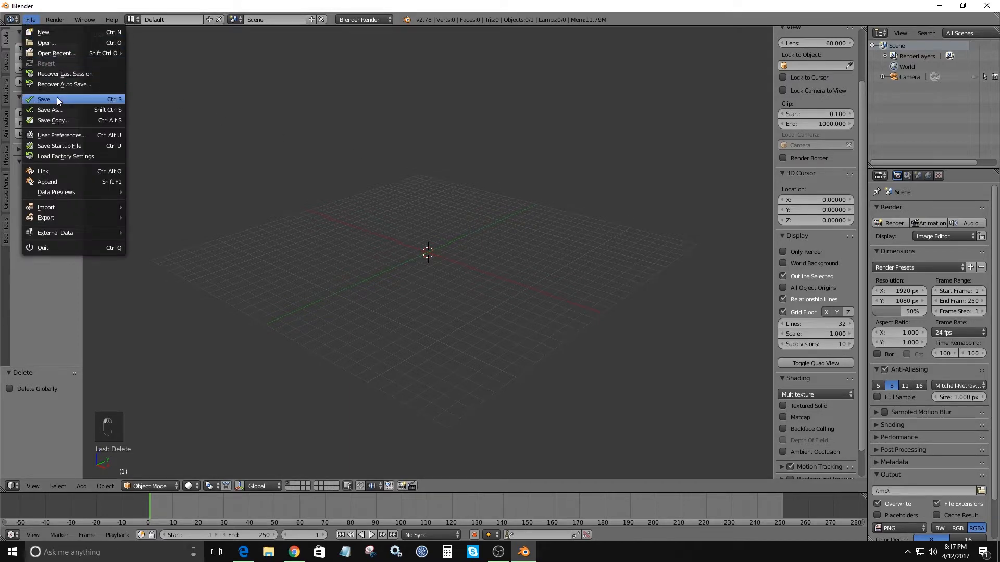
left_click(82, 147)
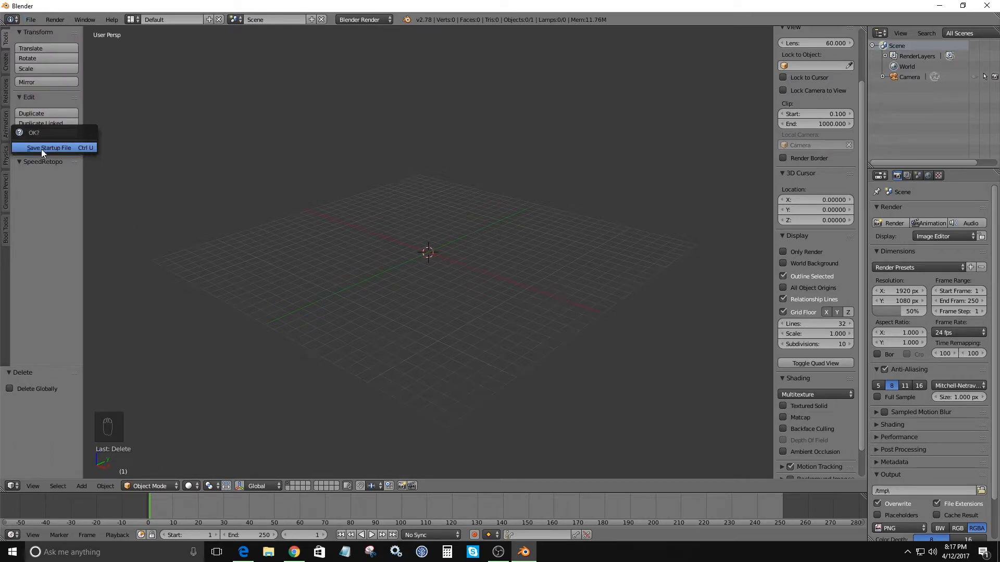
left_click(77, 148)
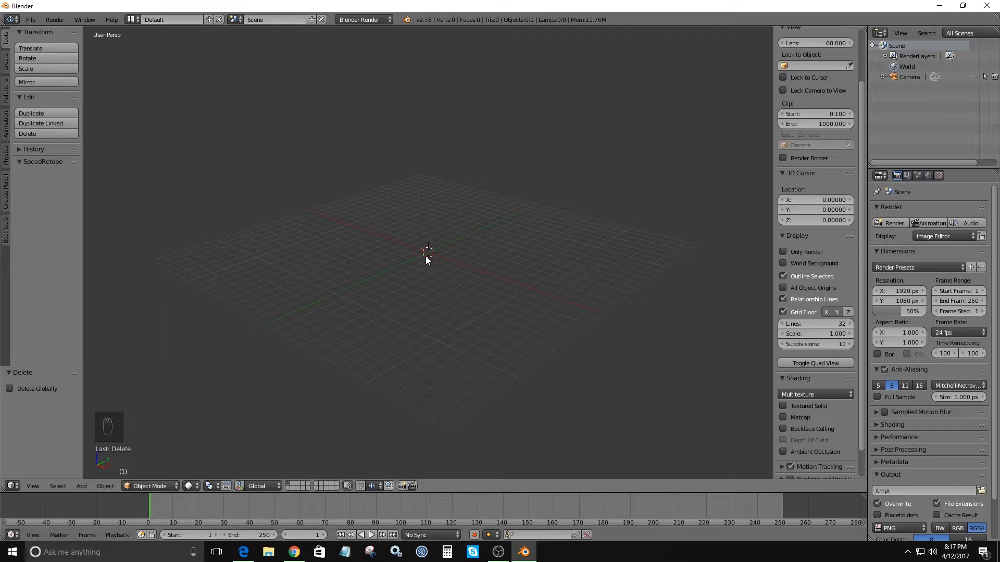
Quit Blender, relaunch it from the desktop and dismiss the splash screen to check the saved startup scene.
left_click(986, 6)
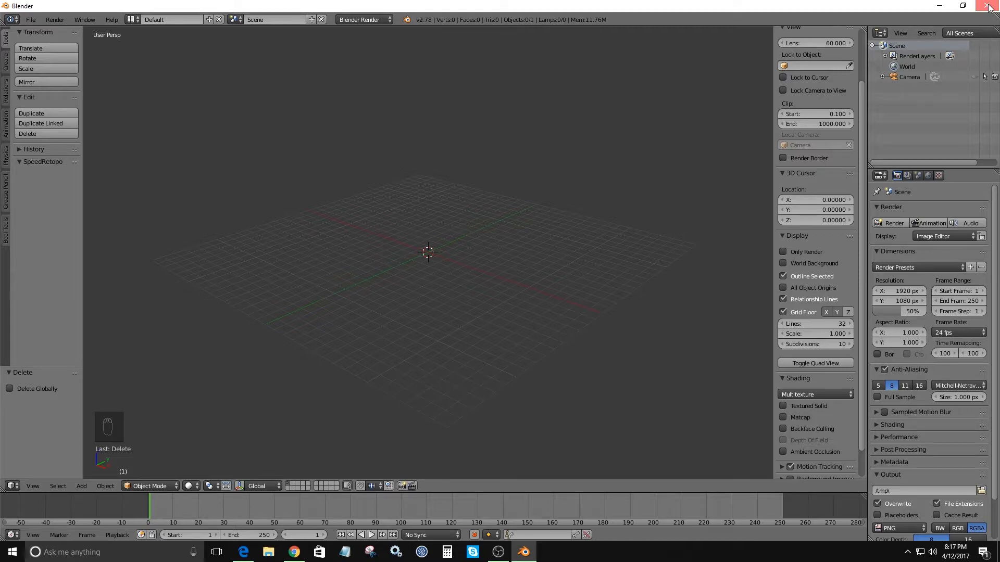
left_click(497, 315)
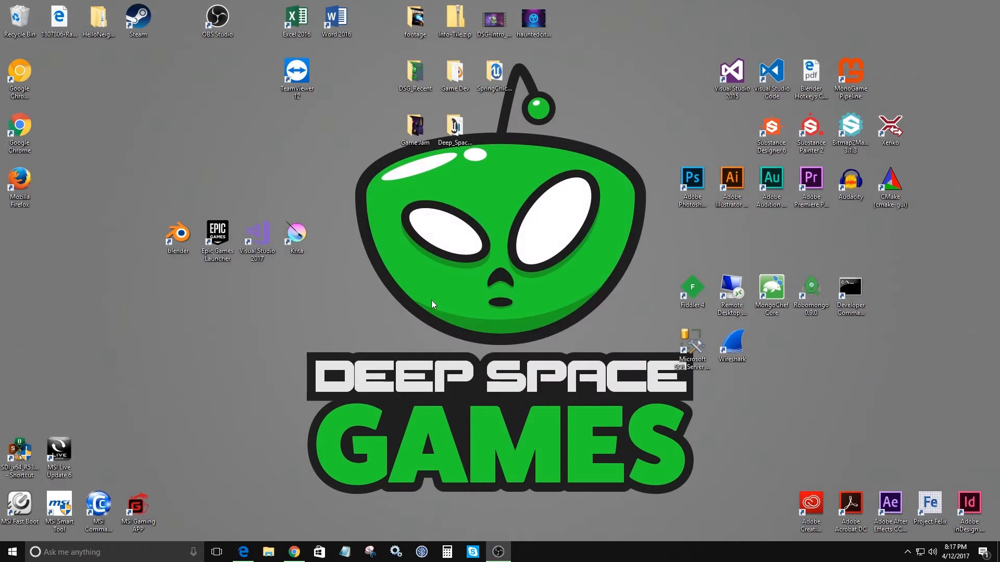
double_click(196, 243)
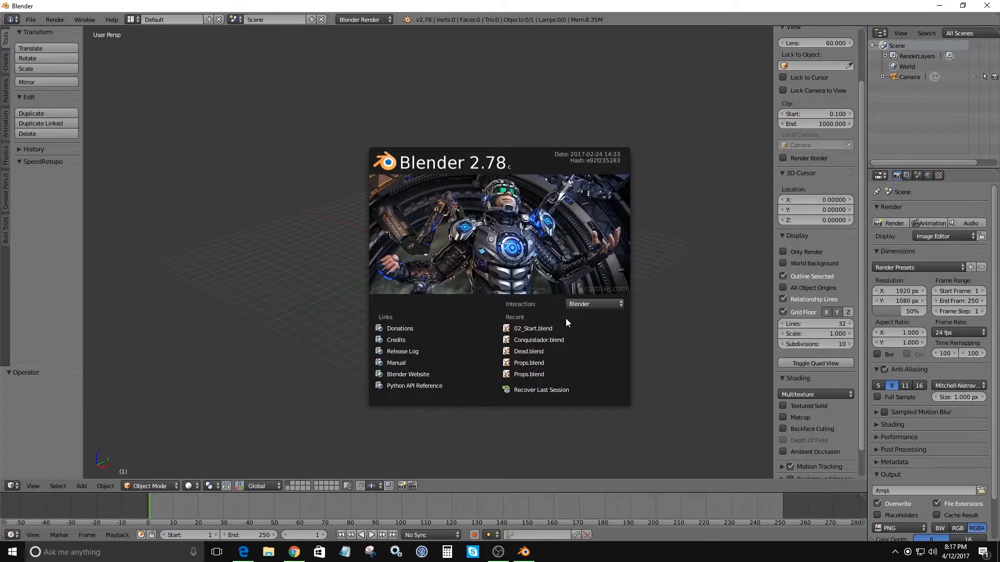
mouse_move(473, 280)
middle_mouse_down()
mouse_move(404, 256)
mouse_move(479, 290)
middle_mouse_up()
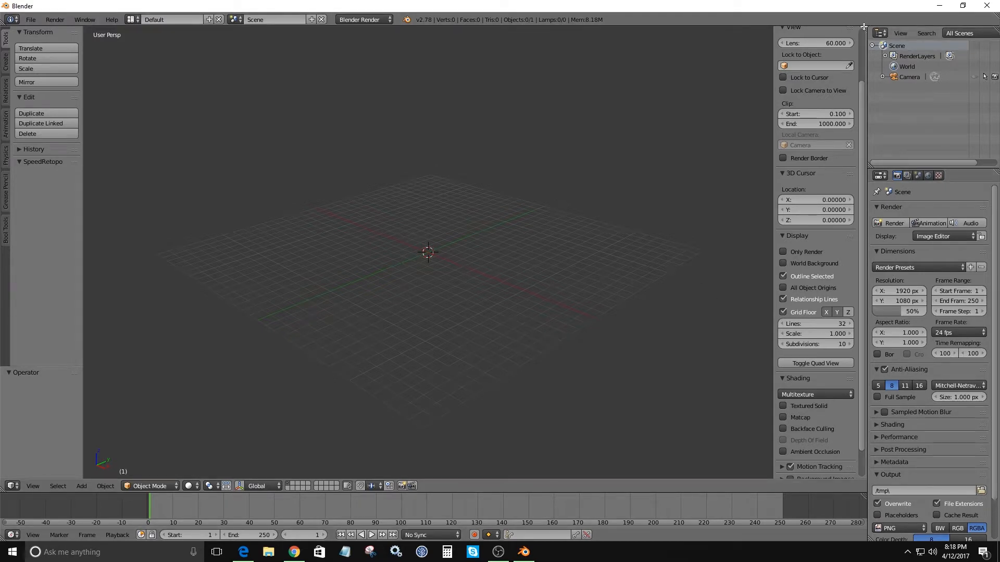
Split the 3D view into two side-by-side areas, divide the right one horizontally, and divide its upper part vertically.
left_click_drag(865, 30, 456, 31)
left_click_drag(864, 30, 855, 210)
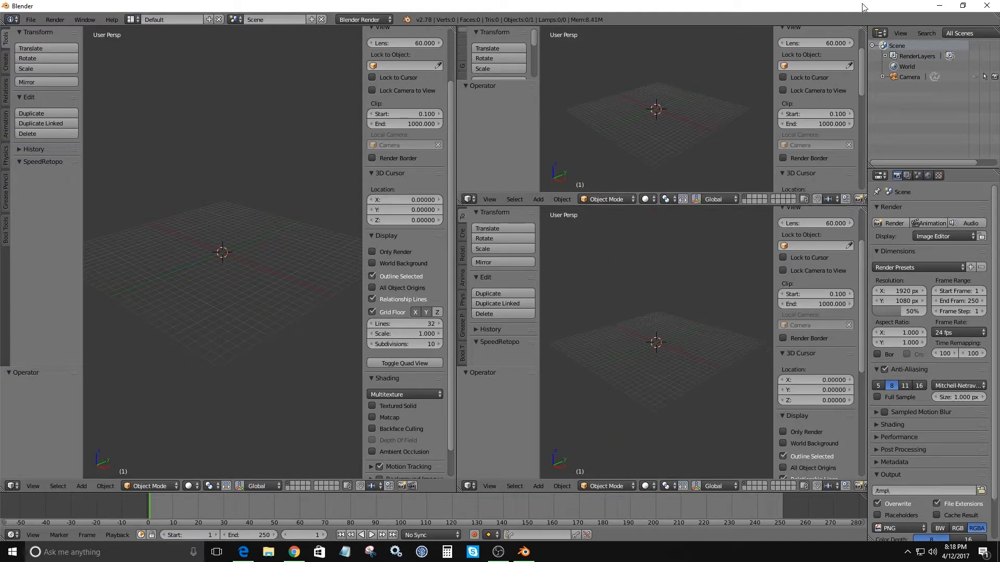
left_click_drag(864, 29, 689, 37)
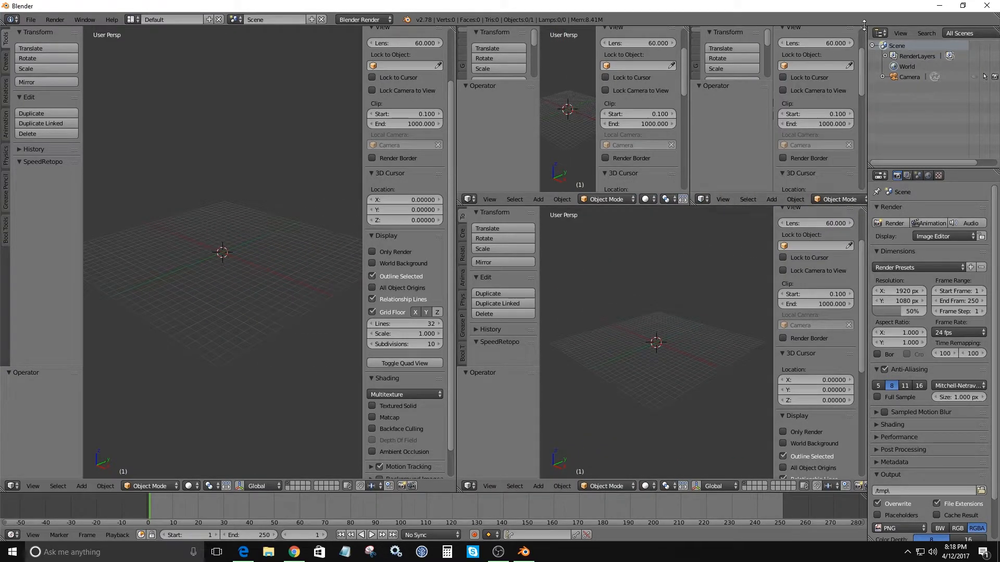
Split the upper-right 3D view area horizontally and divide the wide lower 3D view area vertically.
left_click_drag(864, 28, 863, 89)
left_click_drag(863, 207, 689, 234)
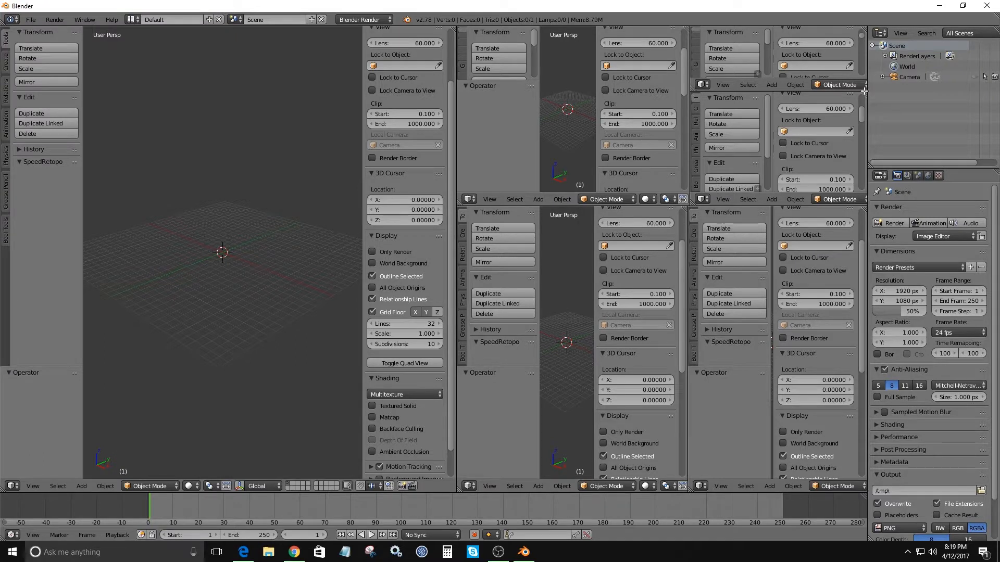
Join all the split 3D view areas back into one single large 3D view.
left_click_drag(865, 94, 837, 56)
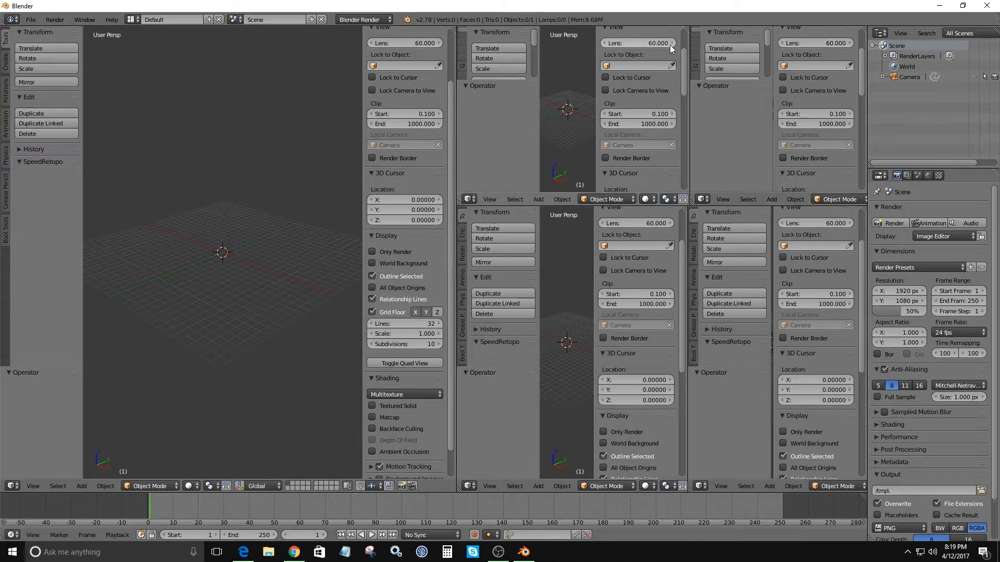
left_click_drag(685, 28, 608, 53)
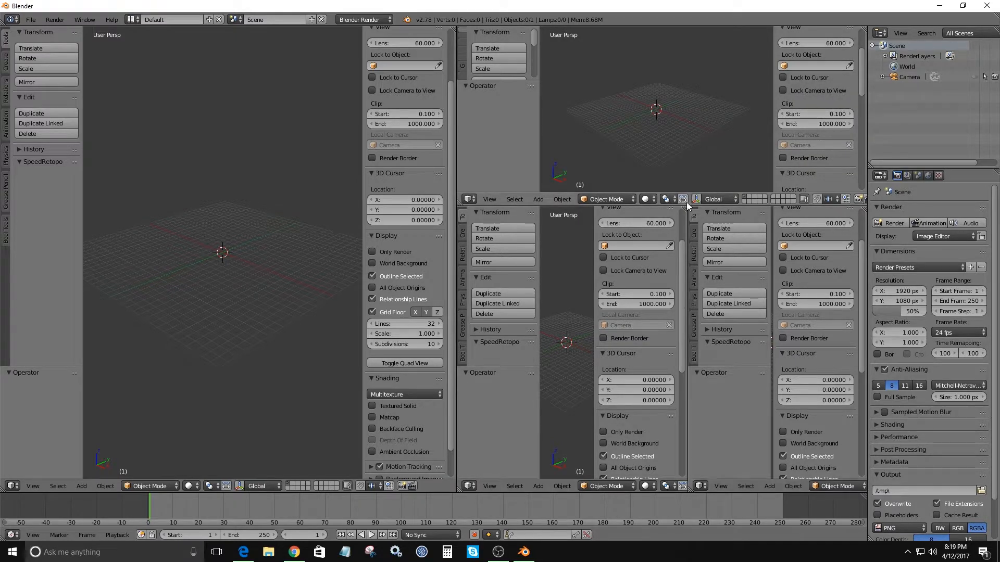
left_click_drag(688, 206, 758, 208)
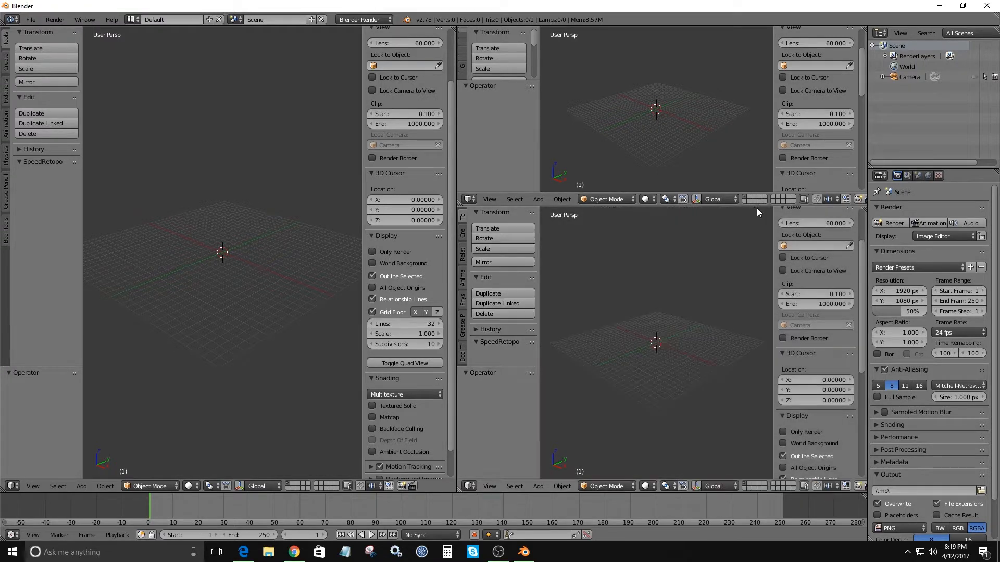
left_click_drag(863, 208, 853, 135)
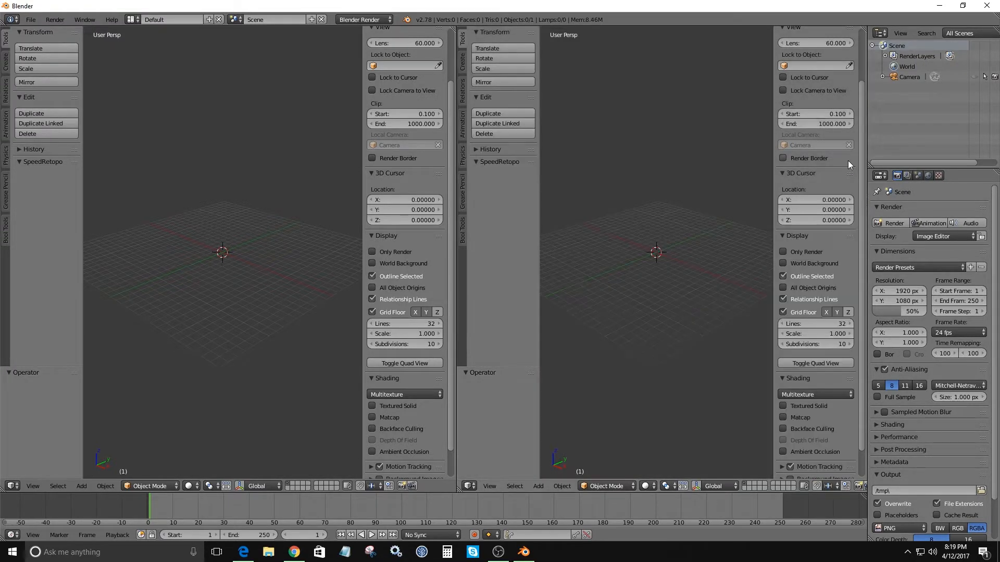
left_click_drag(454, 27, 733, 137)
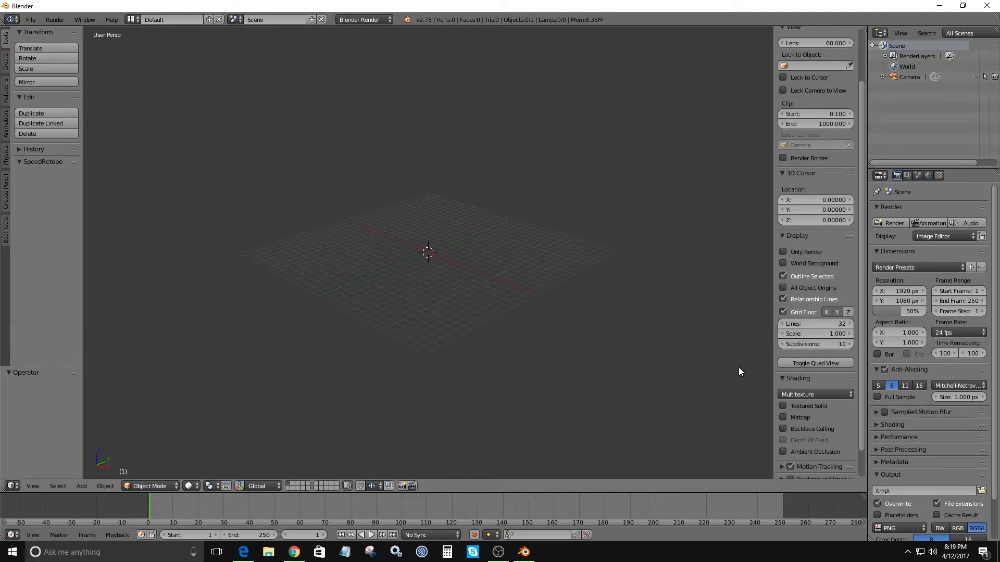
Merge the timeline area into the 3D view and save the layout as the startup file.
mouse_move(863, 495)
left_mouse_down()
mouse_move(852, 460)
mouse_move(853, 492)
left_mouse_up()
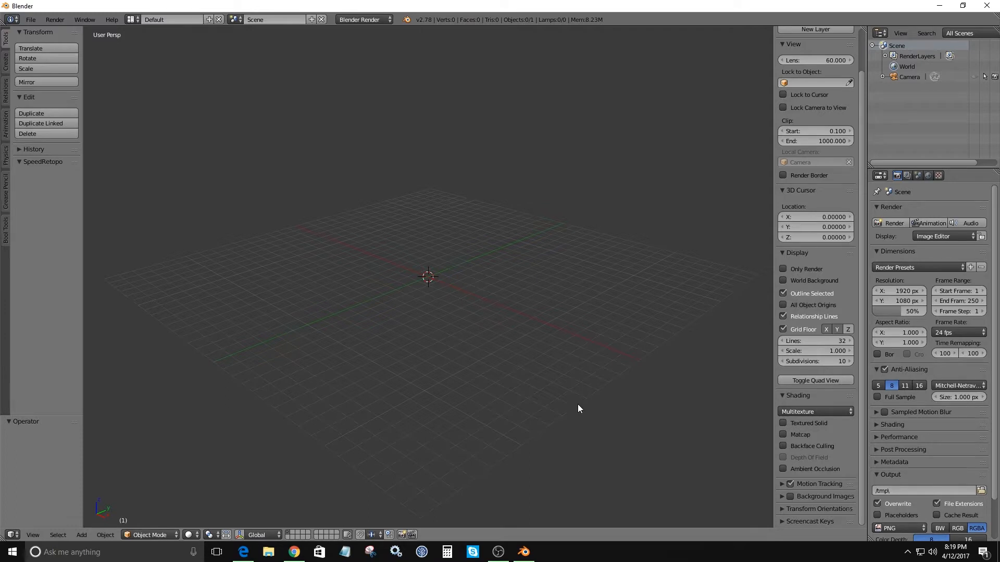
left_click(30, 21)
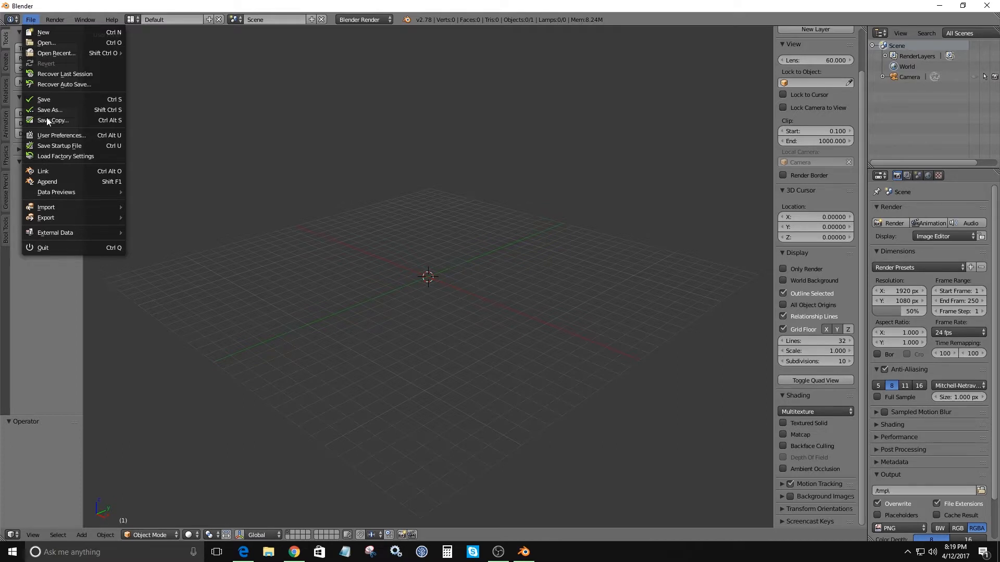
left_click(64, 147)
left_click(66, 151)
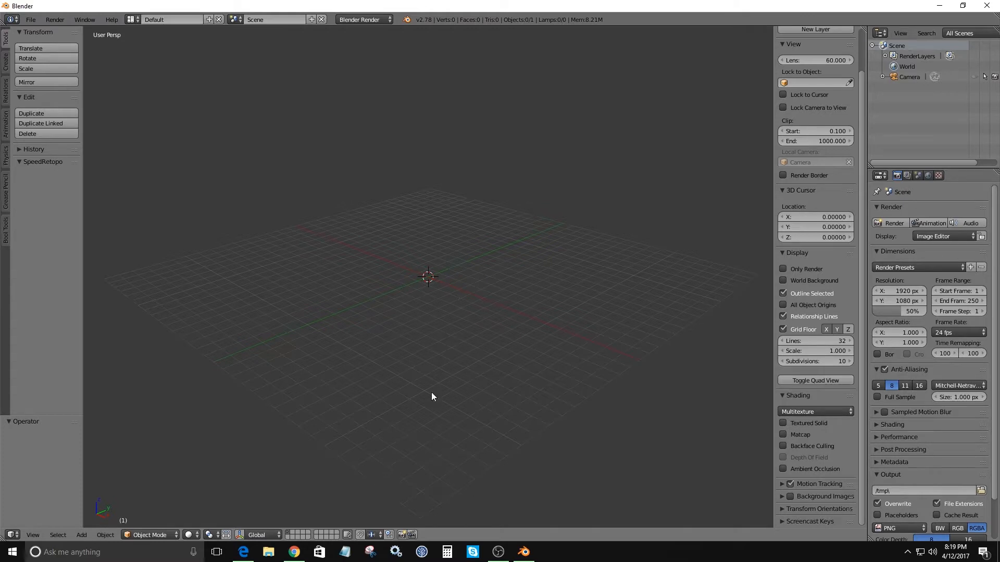
Look through the 3D view's properties region, from the Grease Pencil layers to the Display and Shading settings.
scroll(808, 192, "up", 3)
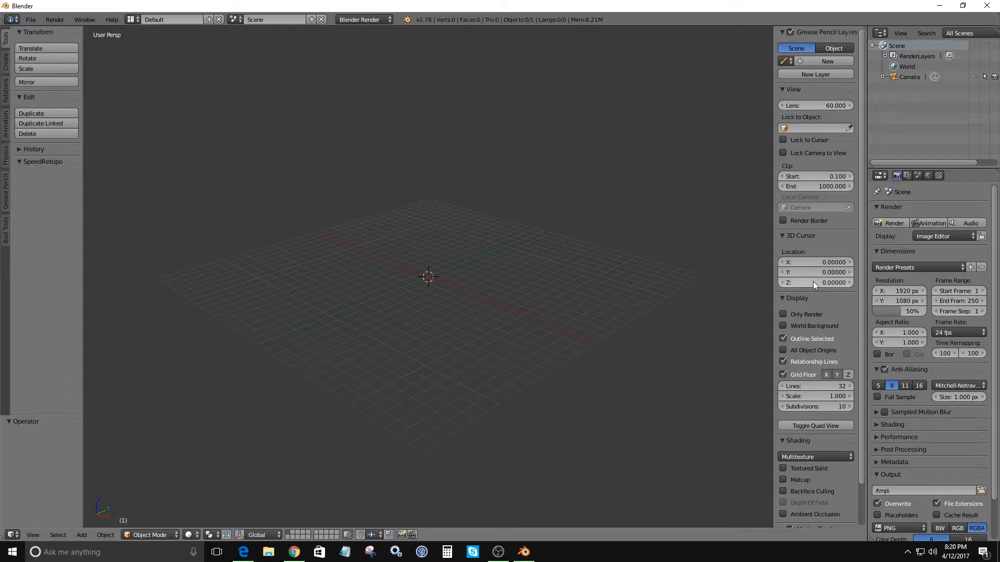
scroll(810, 276, "down", 2)
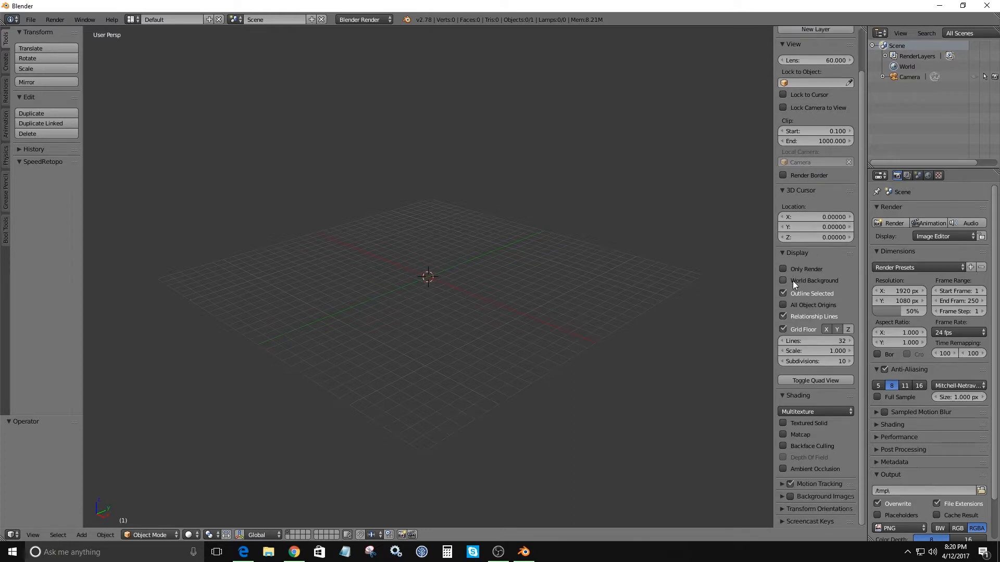
scroll(792, 281, "up", 2)
scroll(778, 240, "down", 2)
scroll(776, 238, "up", 2)
scroll(788, 242, "down", 2)
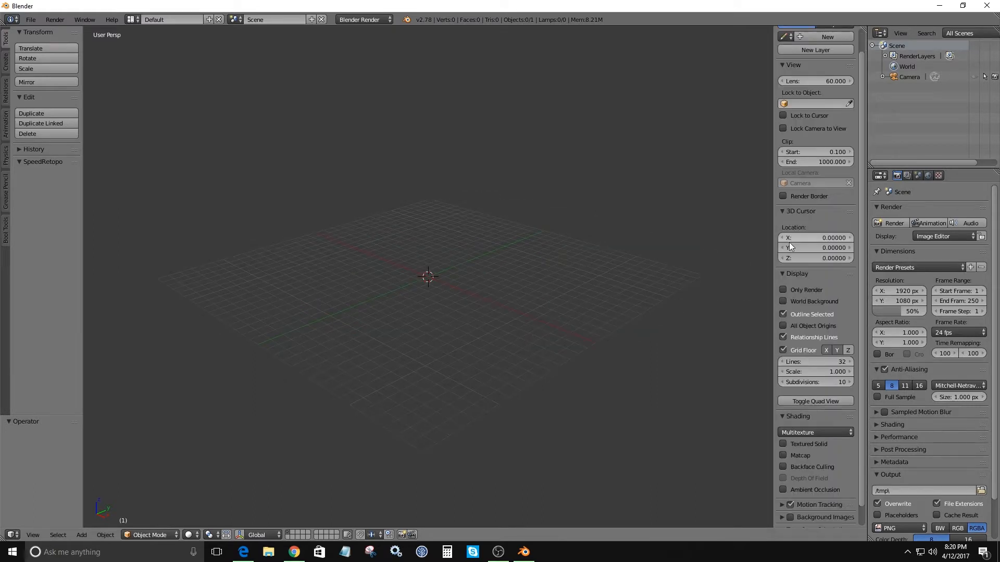
scroll(786, 249, "up", 3)
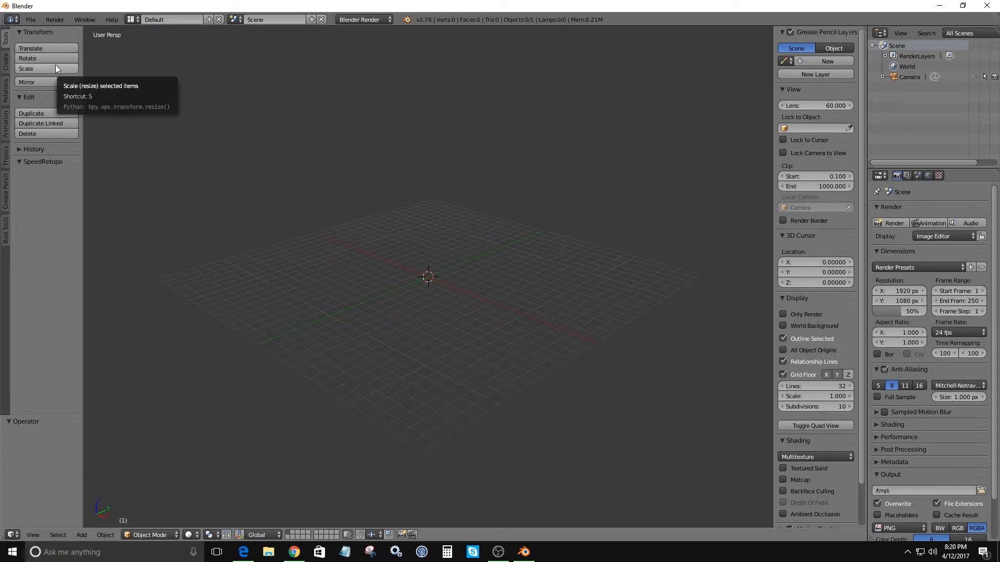
Browse the tool shelf's categories, including Create, Relations, Animation, Physics and Bool Tools.
left_click(8, 67)
left_click(8, 97)
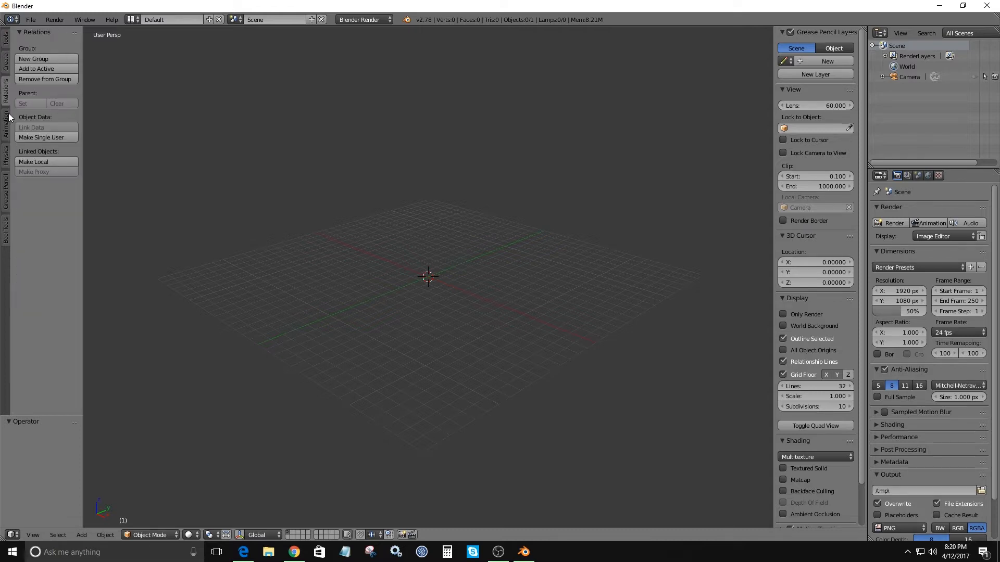
left_click(8, 118)
left_click(7, 156)
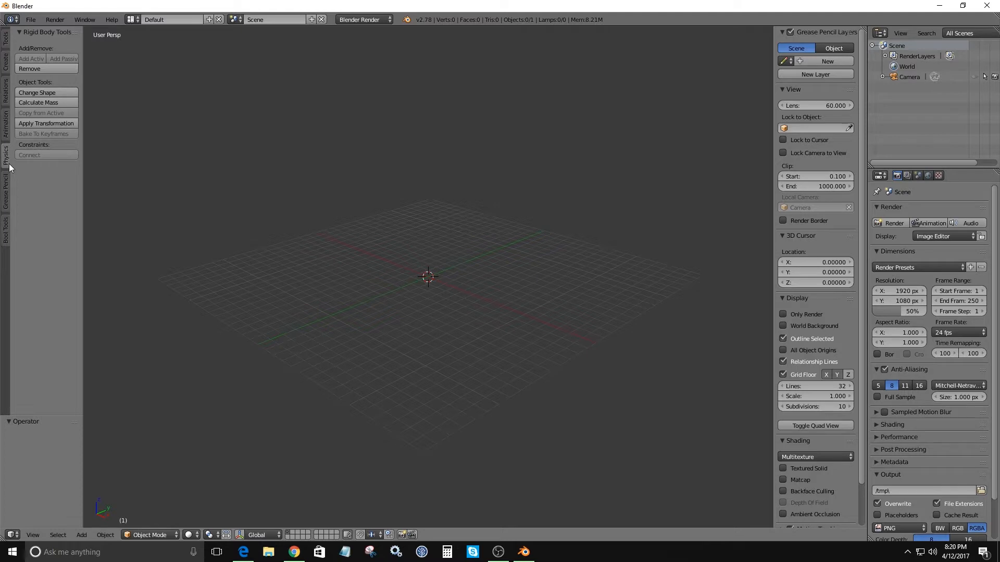
left_click(7, 231)
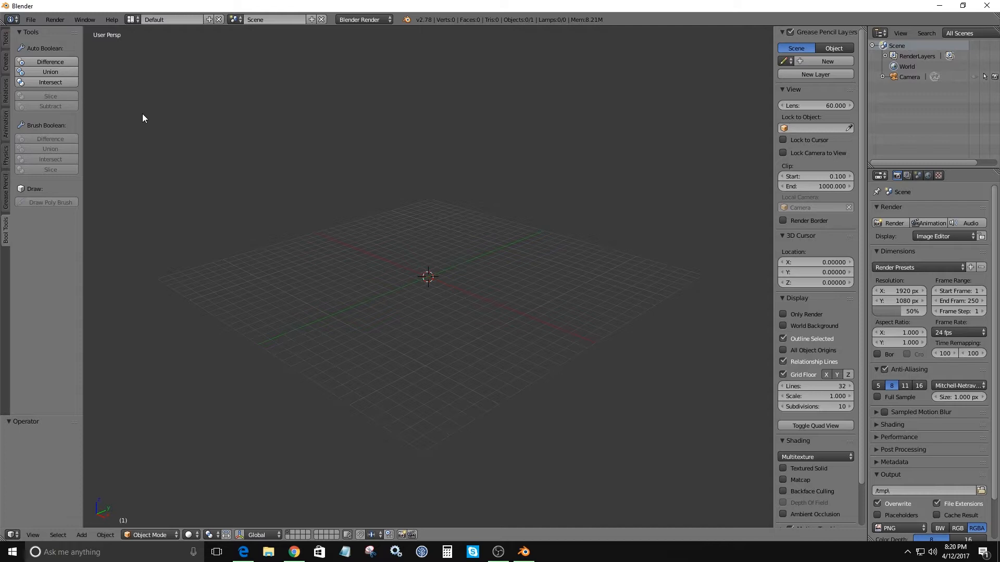
Toggle the 3D view's tool shelf repeatedly, leave it hidden, and hide the properties region as well.
key("t")
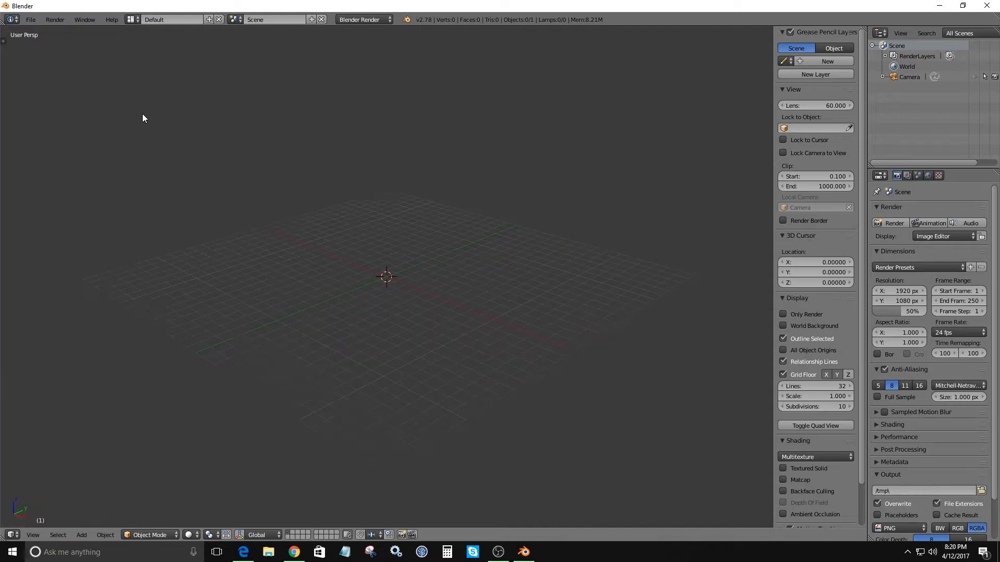
key("t")
key("t")
key("t")
key("t")
key("t")
key("t")
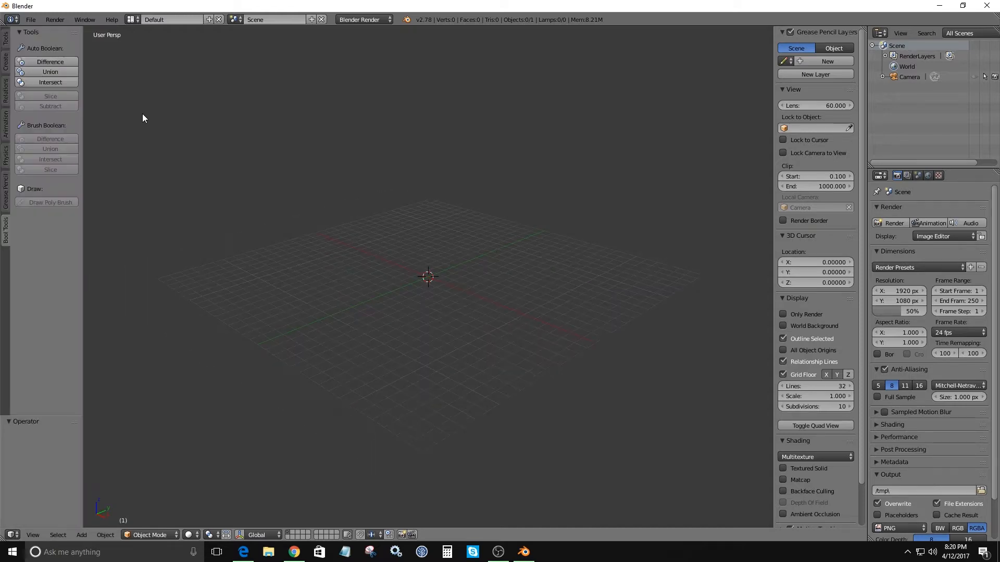
key("t")
key("t")
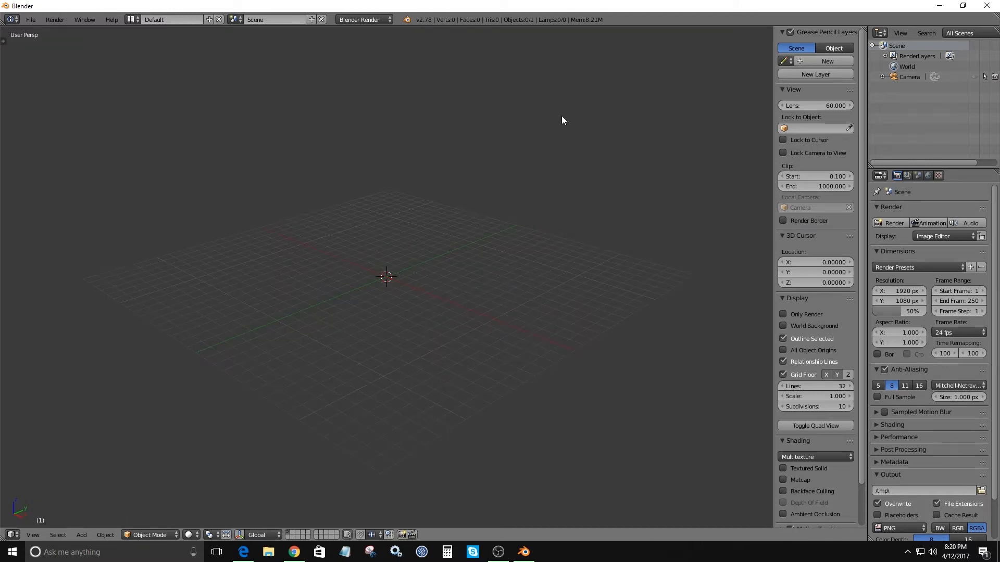
key("n")
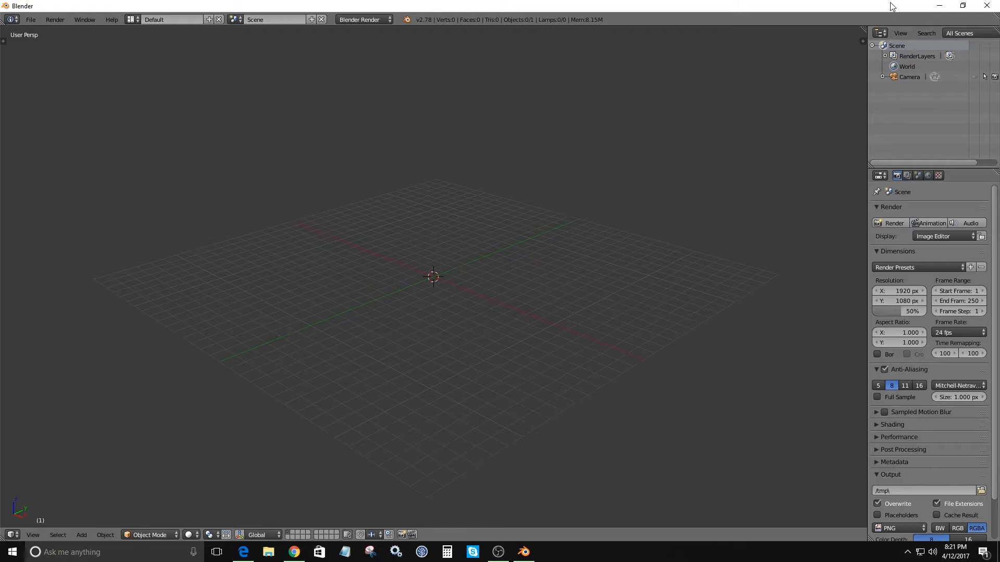
Switch the Outliner area to the 3D View, Timeline and Node Editor in turn, and restore it to the Outliner.
left_click(882, 33)
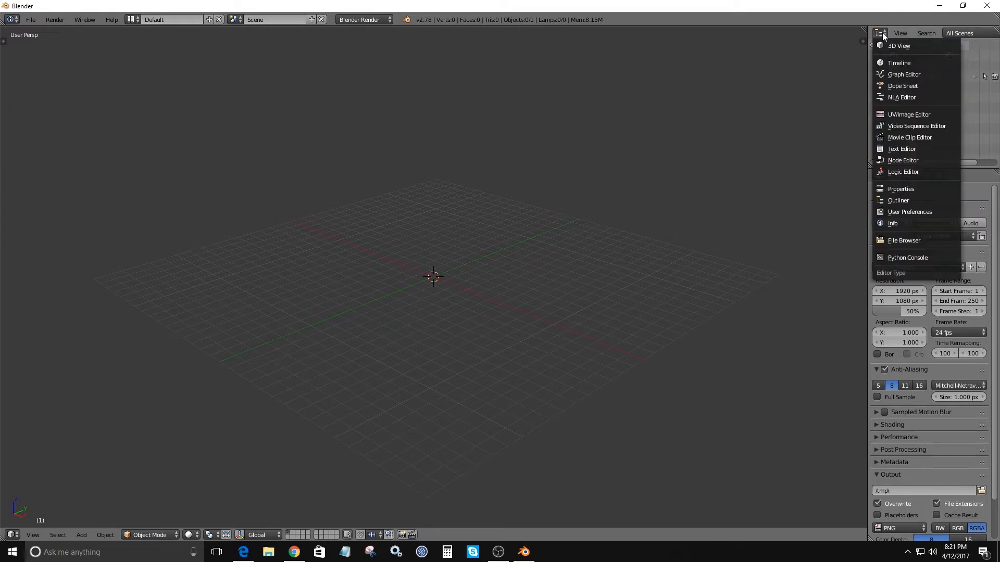
left_click(892, 46)
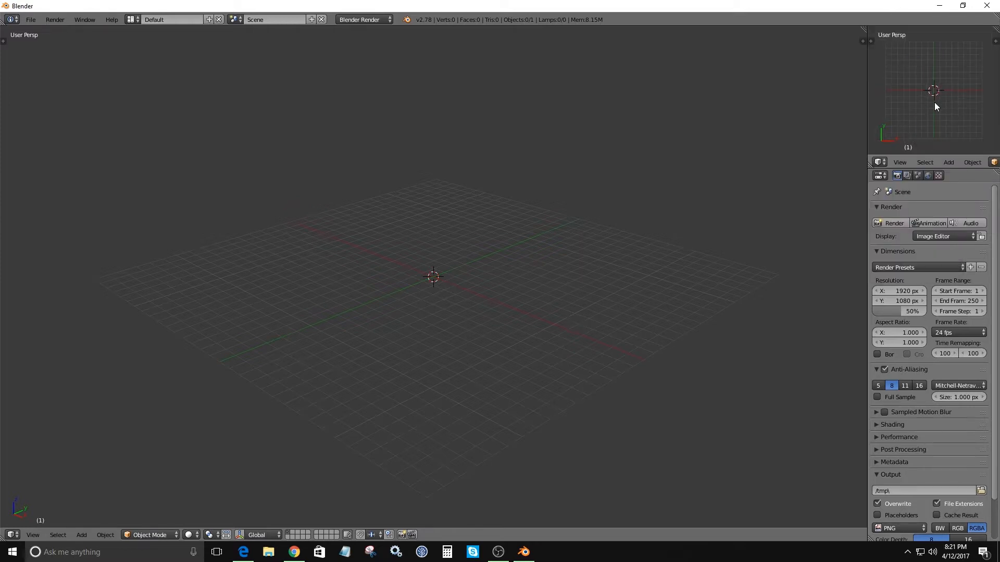
middle_click_drag(935, 104, 887, 37)
left_click(879, 162)
left_click(914, 193)
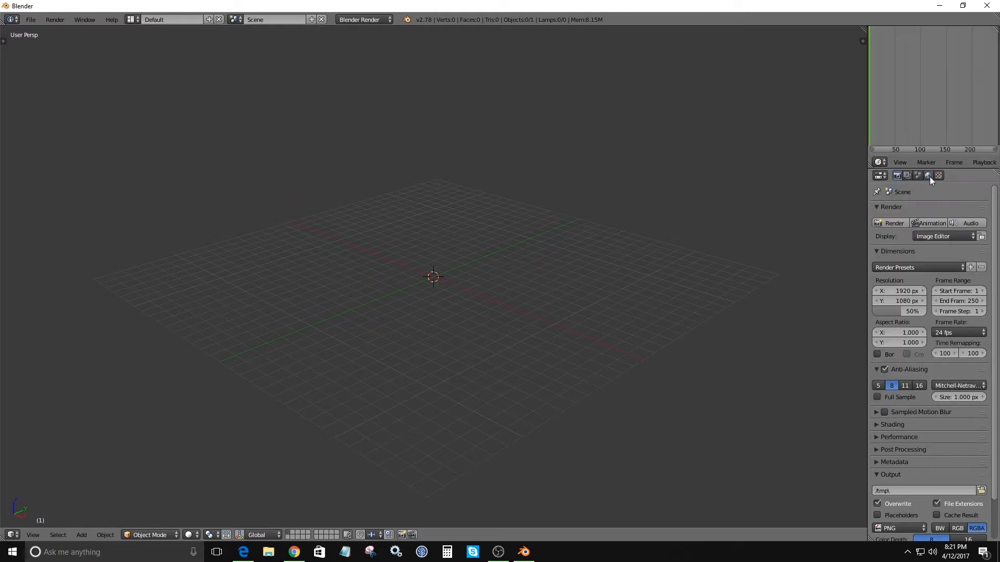
left_click(880, 163)
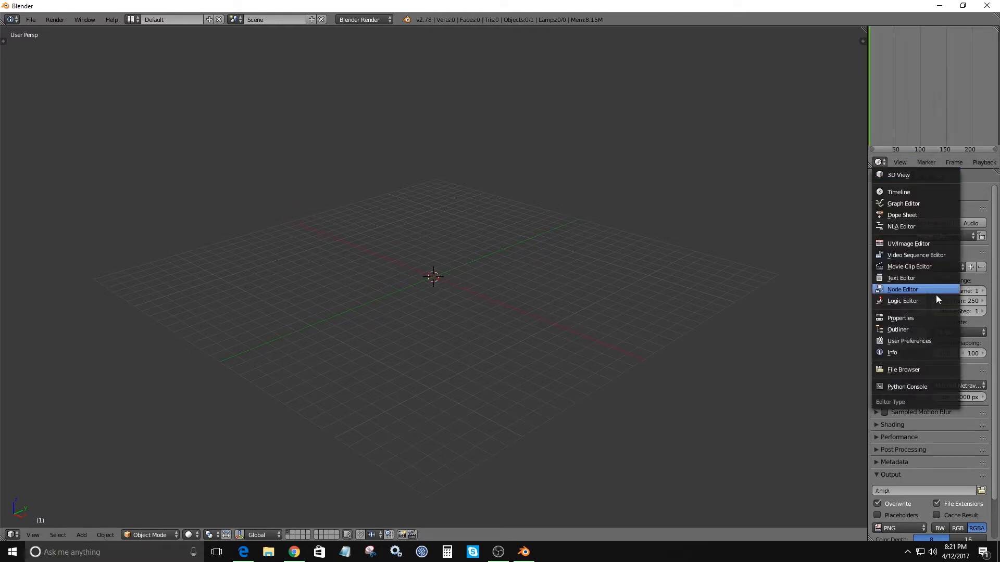
left_click(923, 289)
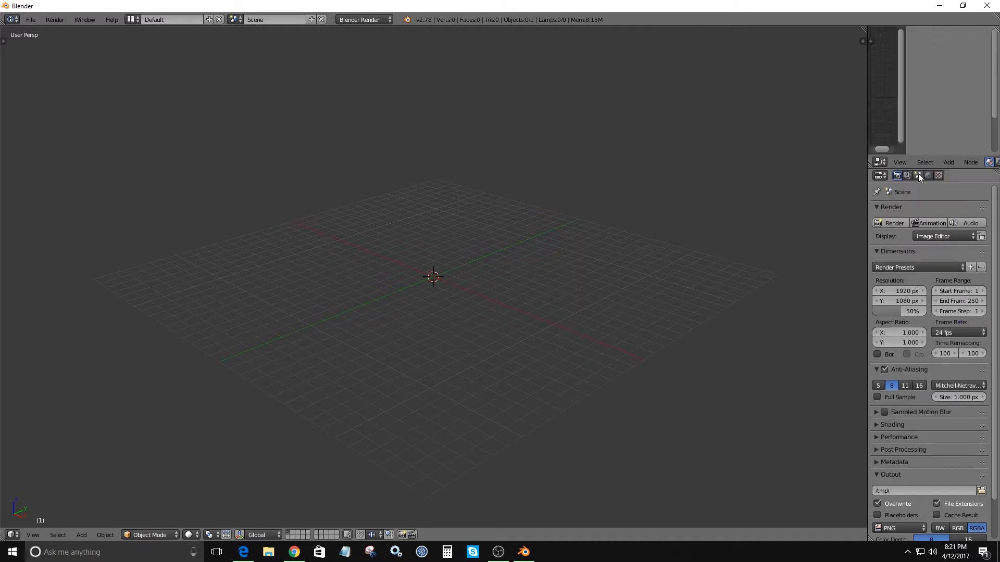
left_click(880, 163)
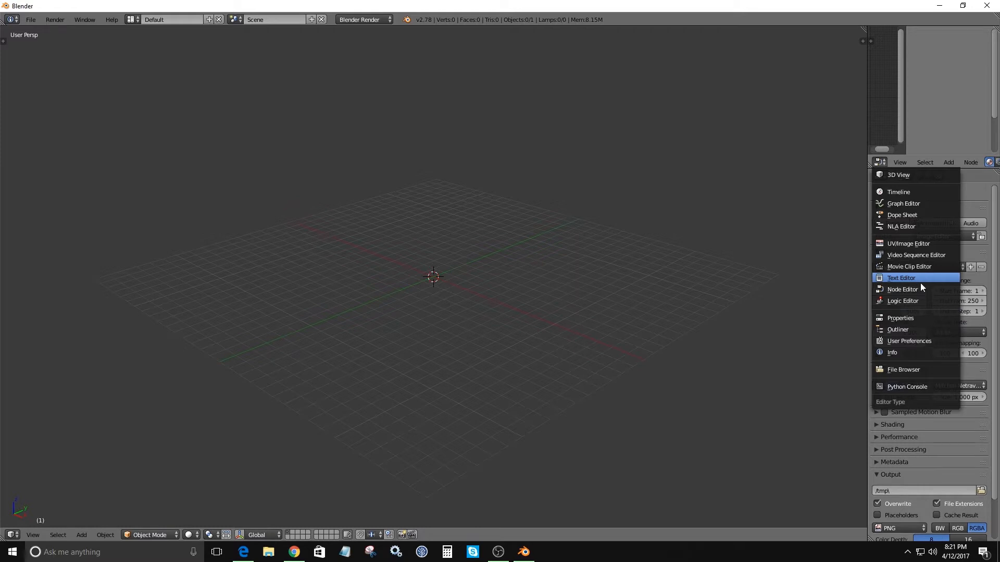
left_click(924, 328)
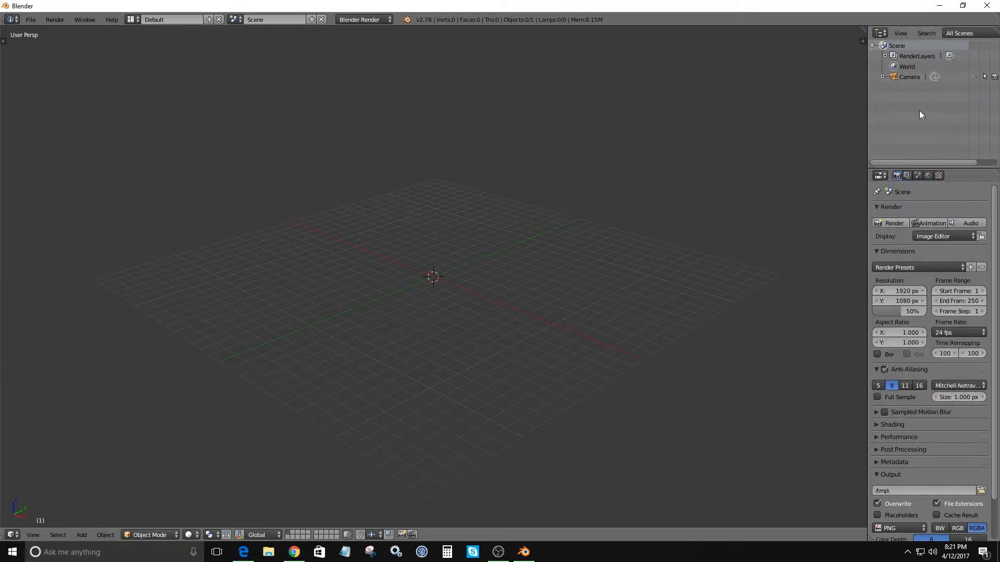
Change the main 3D view to the UV/Image Editor and split it into a narrow left area and a wider right one.
left_click(12, 535)
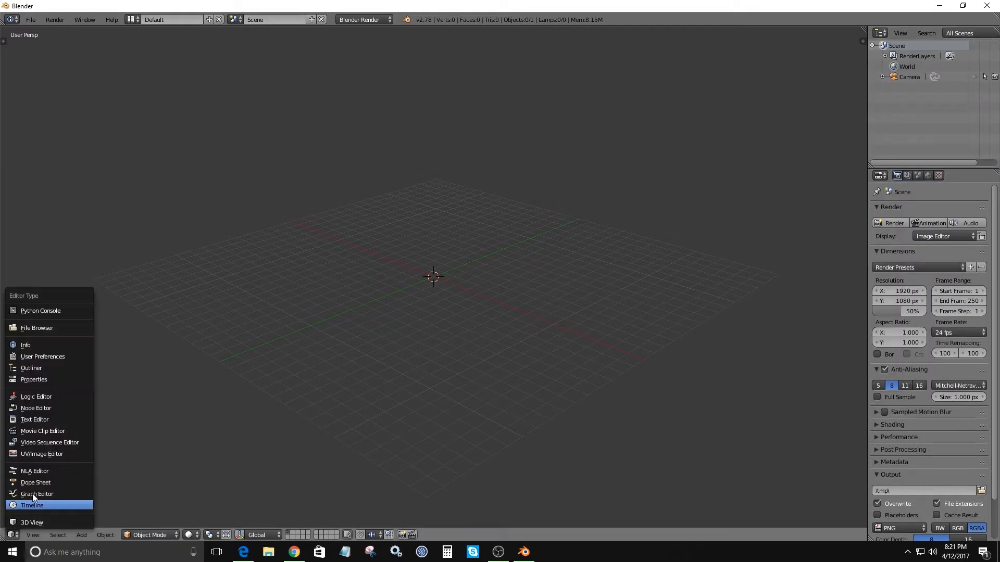
left_click(45, 452)
scroll(419, 291, "up", 4)
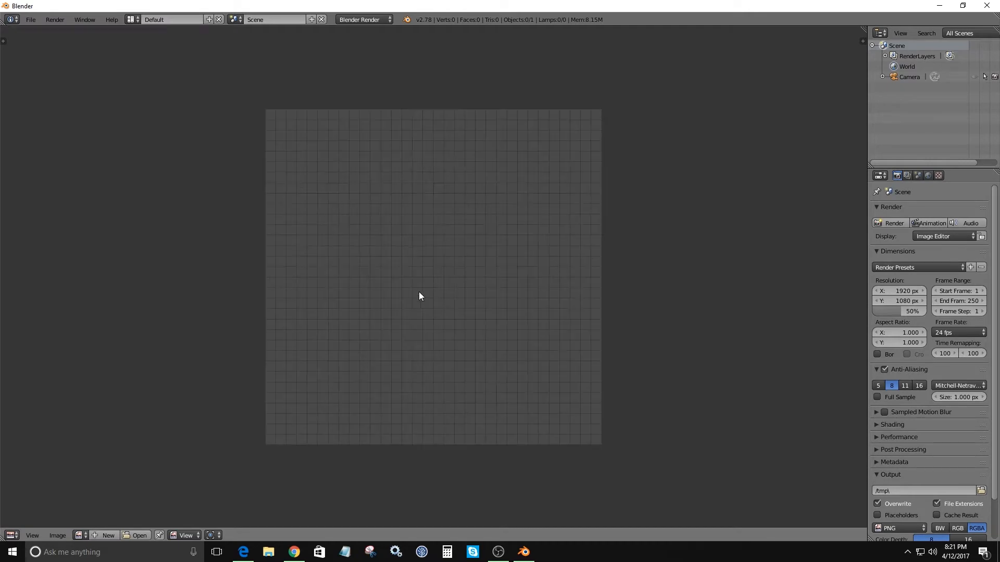
scroll(420, 294, "up", 2)
scroll(421, 298, "down", 2)
left_click_drag(863, 32, 333, 32)
scroll(243, 183, "down", 1)
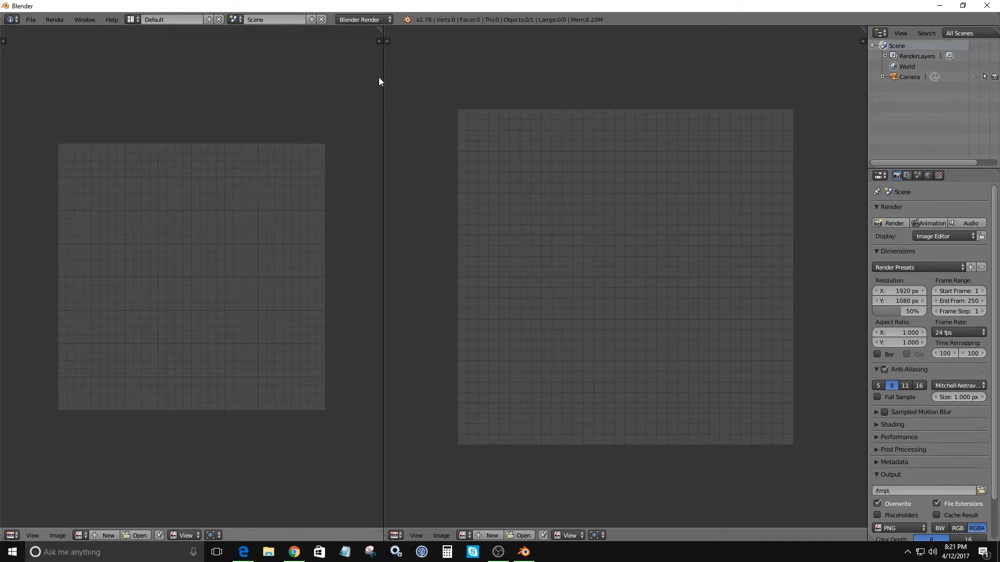
left_click_drag(385, 79, 300, 83)
Change the wider image editor area to the 3D View and orbit the scene in it.
left_click(314, 535)
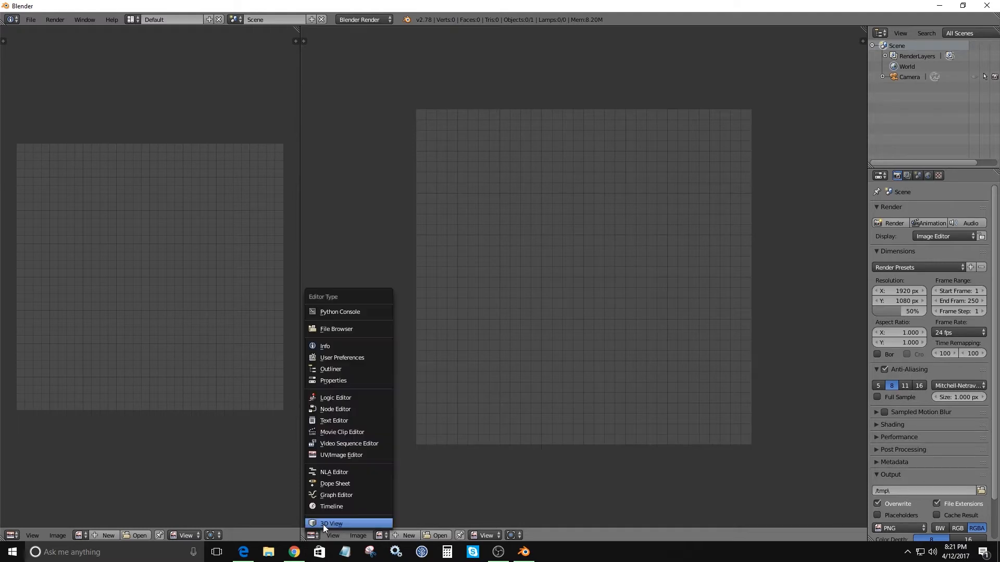
left_click(323, 524)
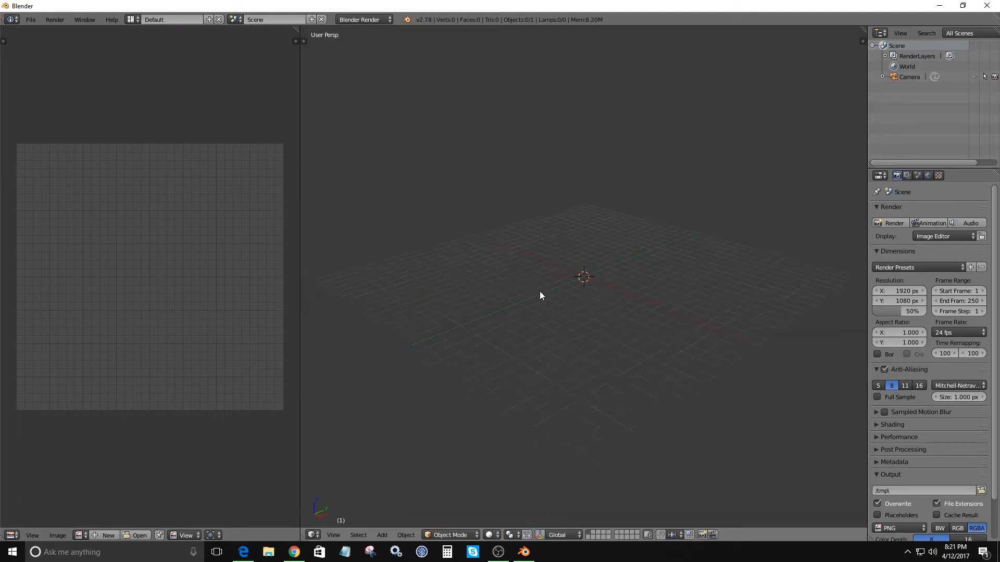
middle_click_drag(540, 292, 647, 288)
Set the narrow area to the 3D View and the wider one to the UV/Image Editor.
left_click(12, 536)
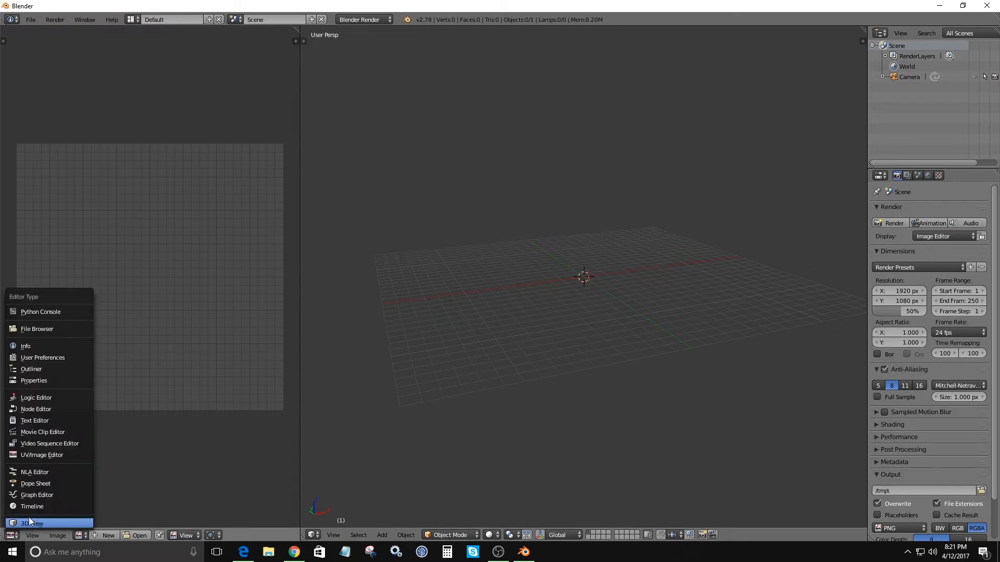
left_click(30, 522)
left_click(314, 535)
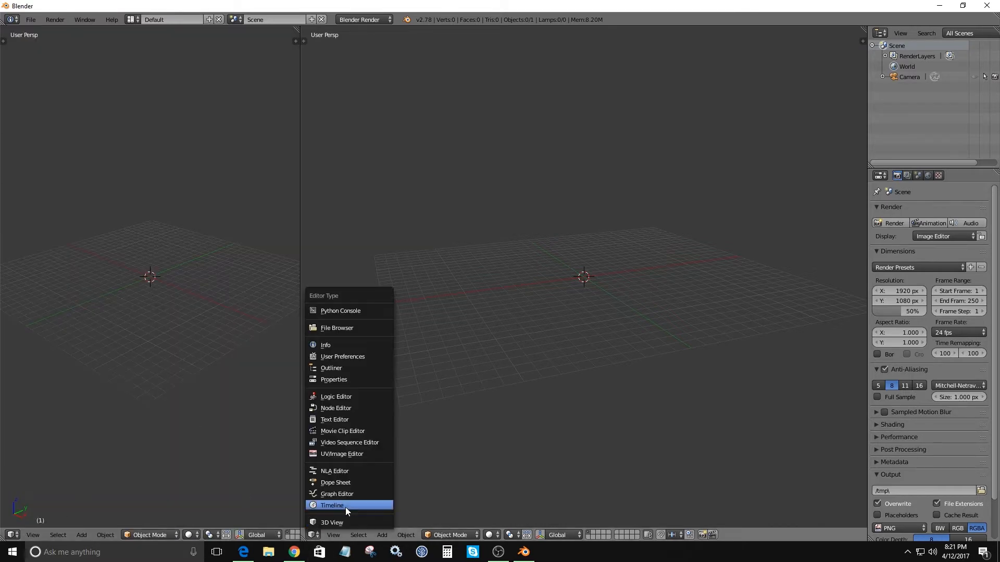
left_click(364, 453)
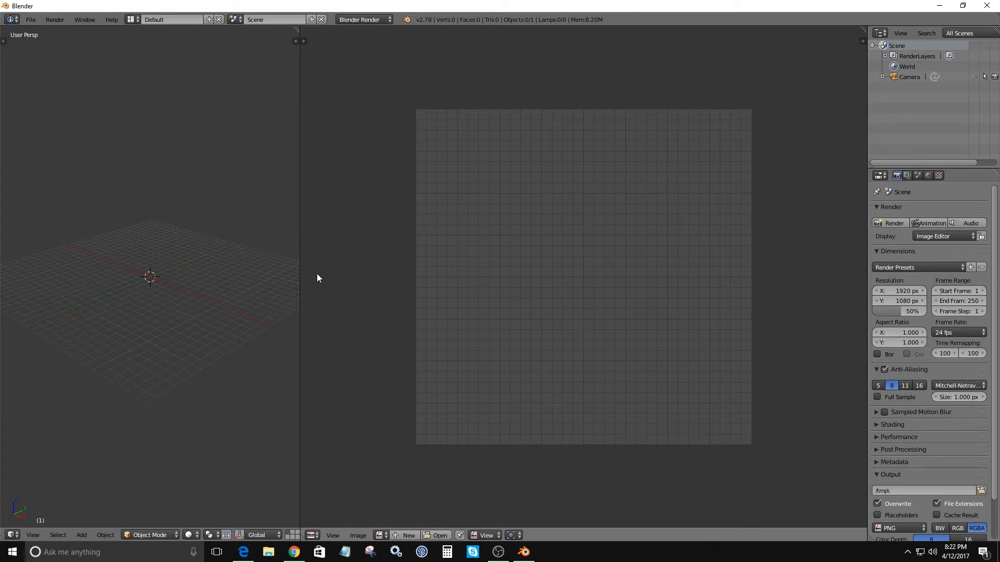
Widen the 3D View area, then join it over the neighbouring UV/Image Editor so a single 3D View remains.
left_click_drag(300, 277, 595, 301)
scroll(728, 304, "down", 2)
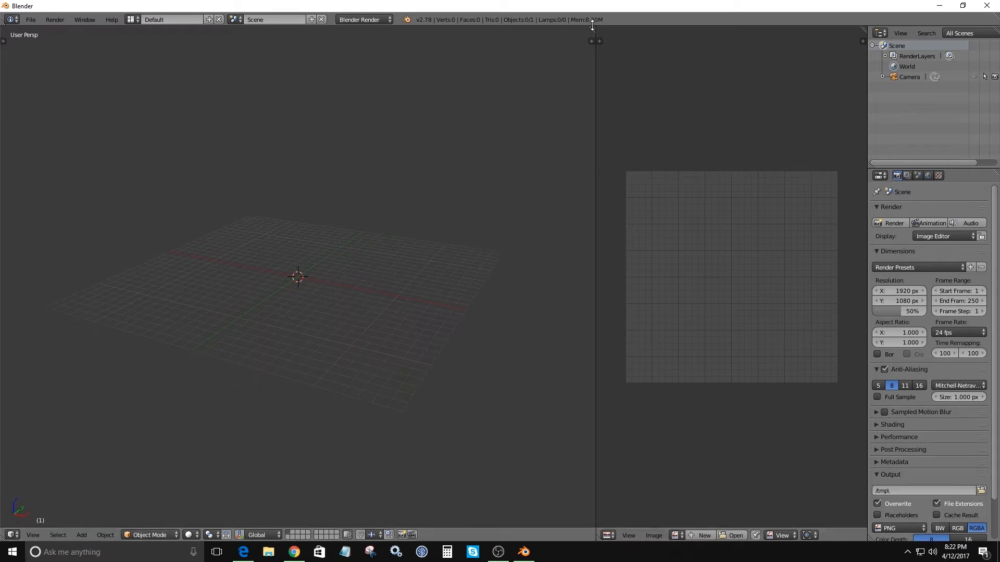
left_click_drag(591, 27, 733, 98)
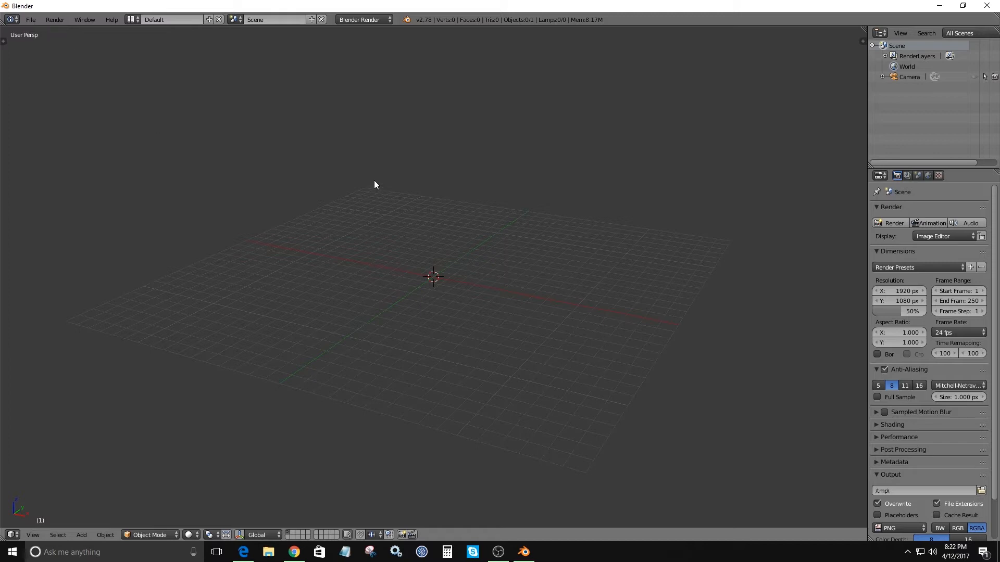
Open the User Preferences and review the Interface, Editing and Input settings.
left_click(30, 19)
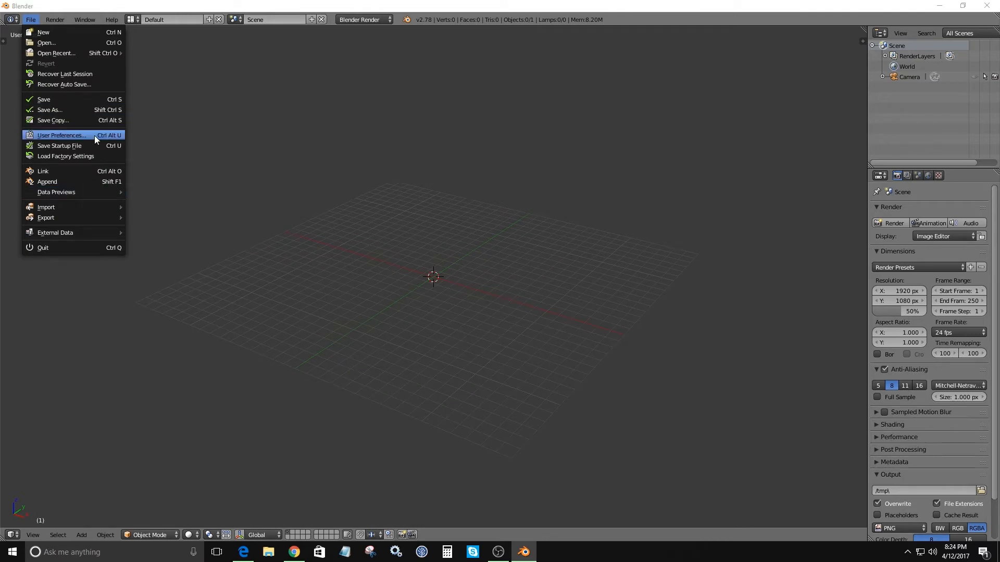
left_click(95, 136)
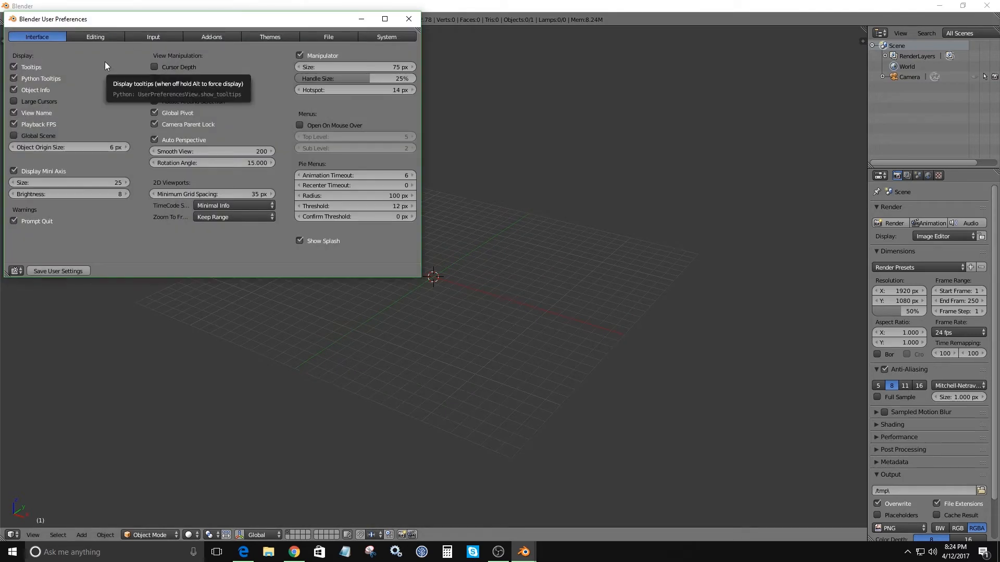
left_click(95, 35)
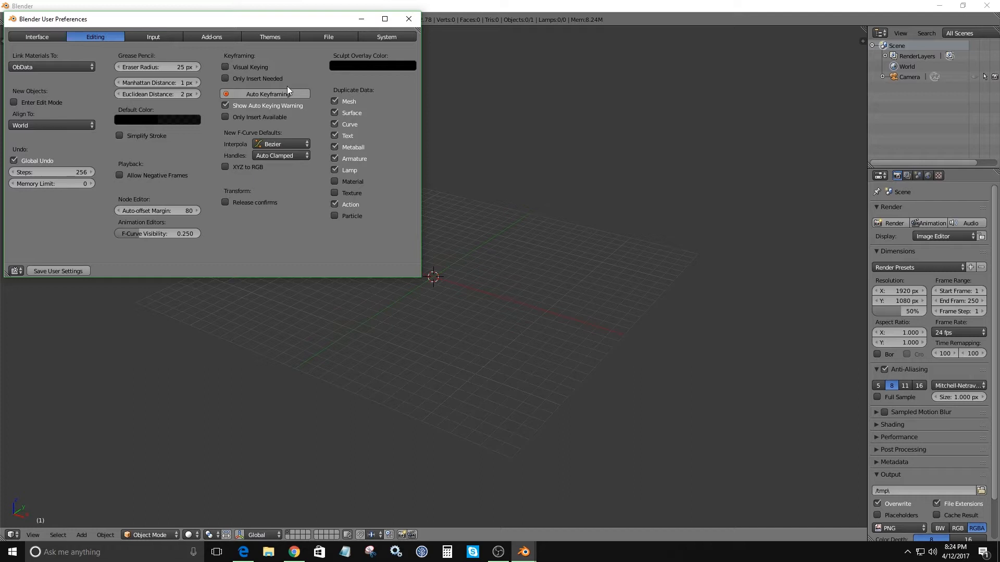
left_click(161, 39)
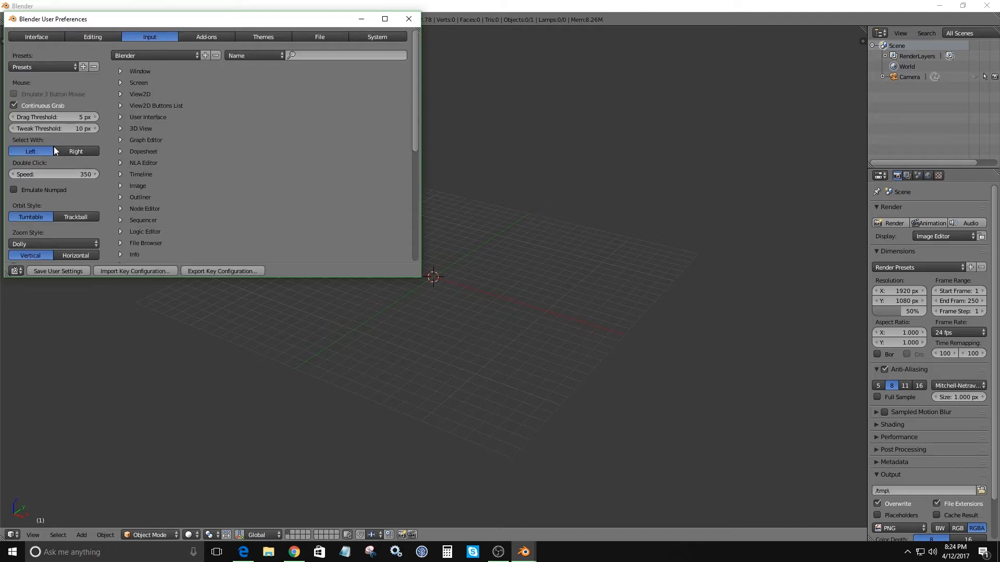
Examine the full list of add-ons in the User Preferences, from the 3D View to the Mesh entries.
left_click(212, 39)
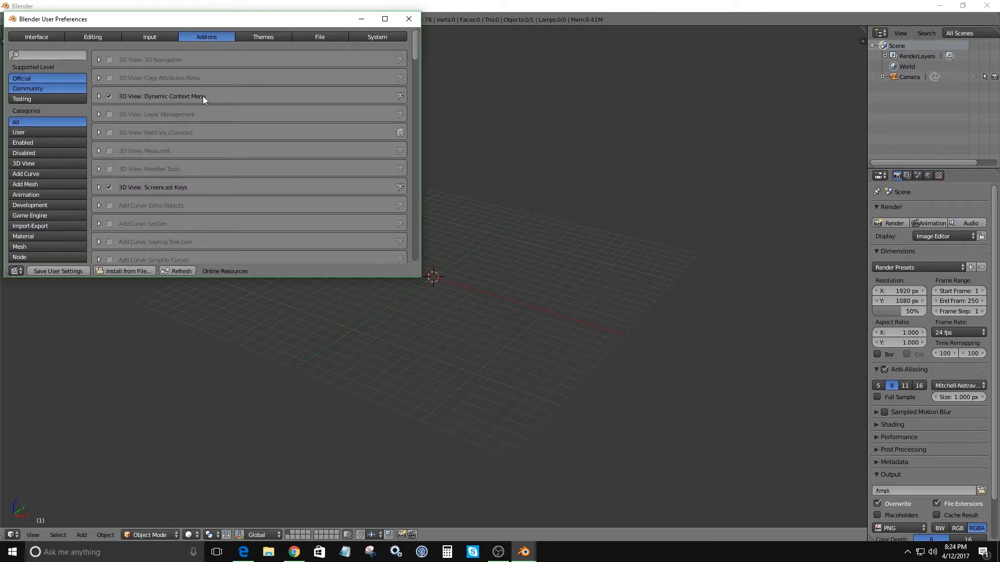
scroll(283, 93, "down", 10)
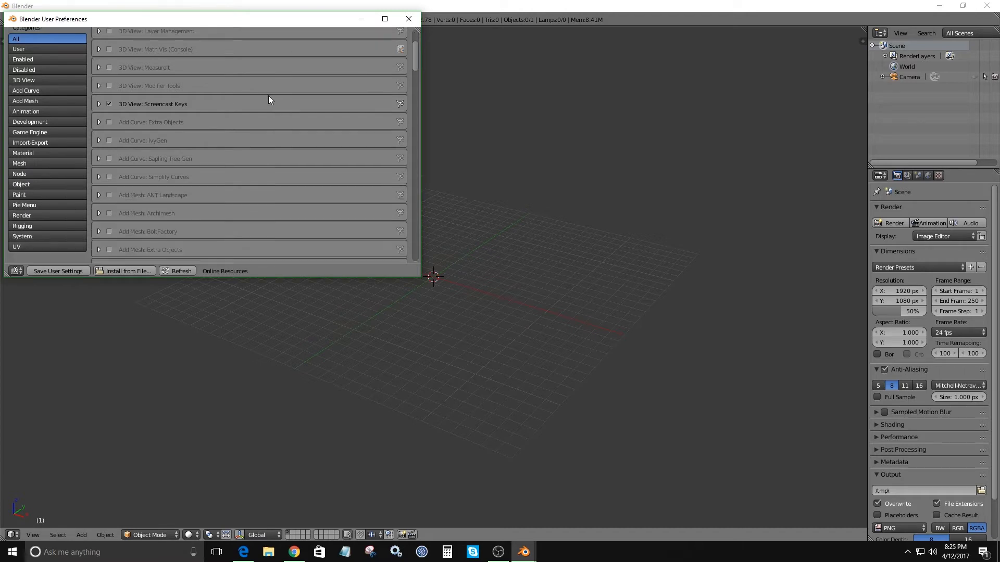
scroll(266, 93, "down", 8)
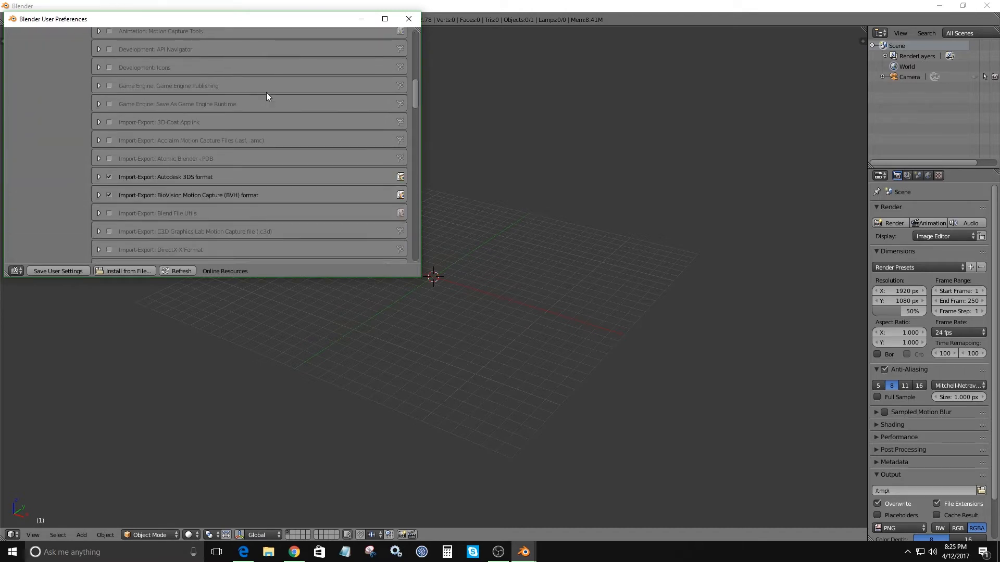
scroll(266, 95, "down", 9)
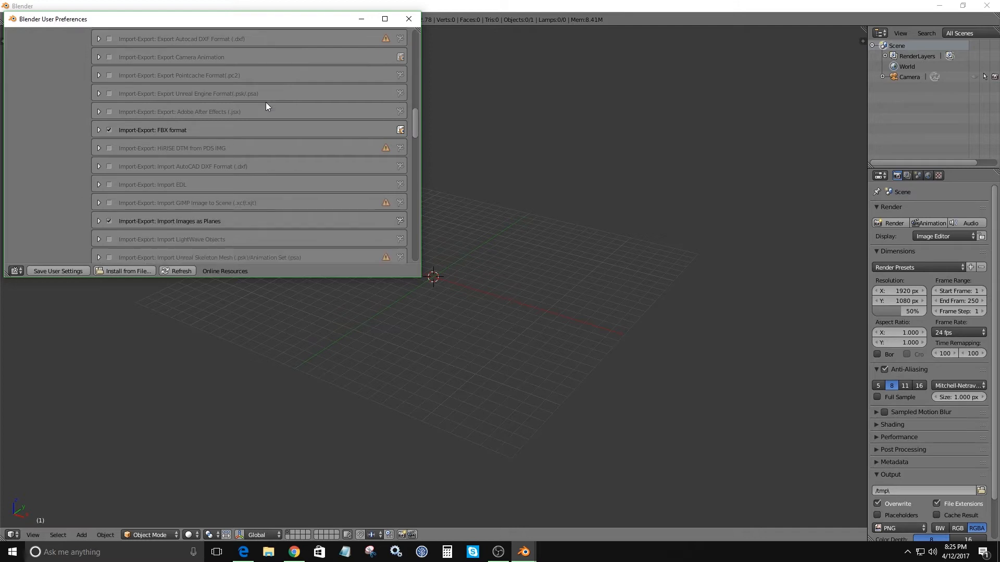
scroll(265, 102, "down", 8)
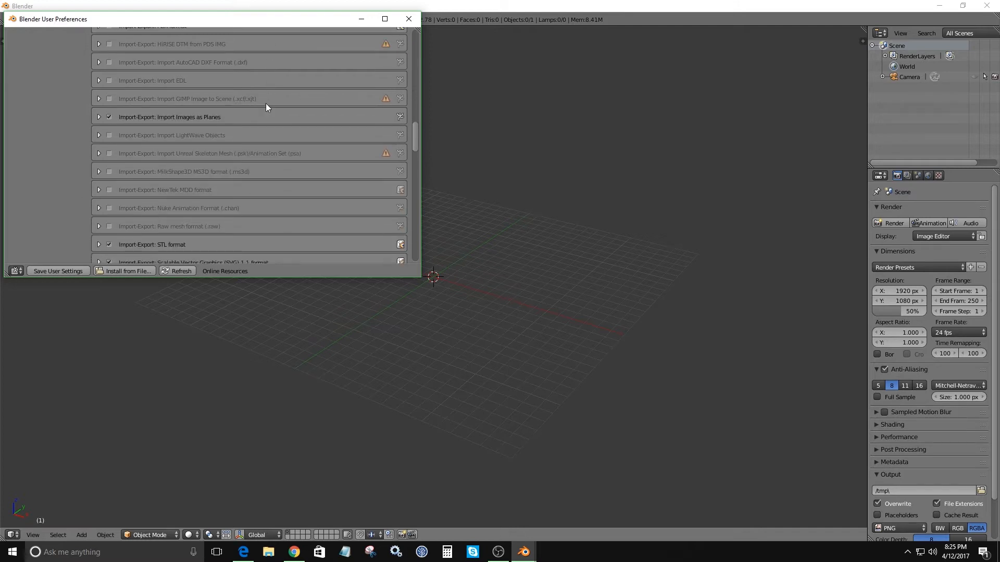
scroll(266, 104, "down", 3)
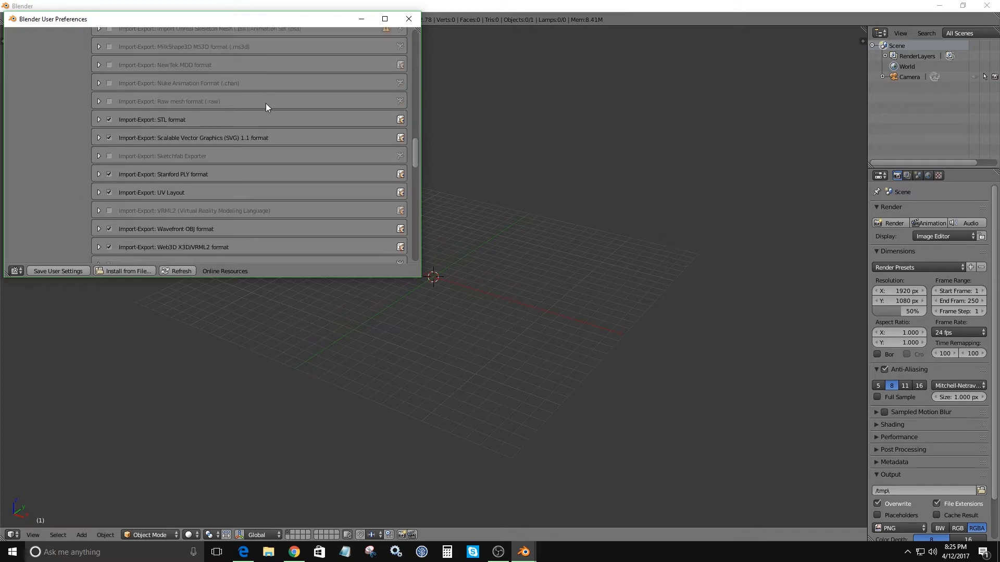
scroll(265, 103, "down", 4)
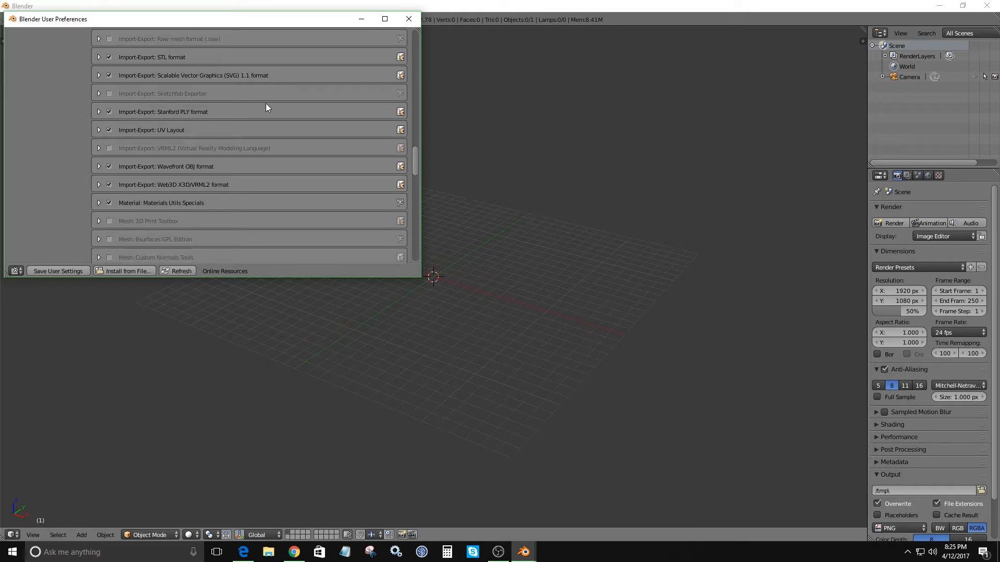
scroll(265, 103, "down", 2)
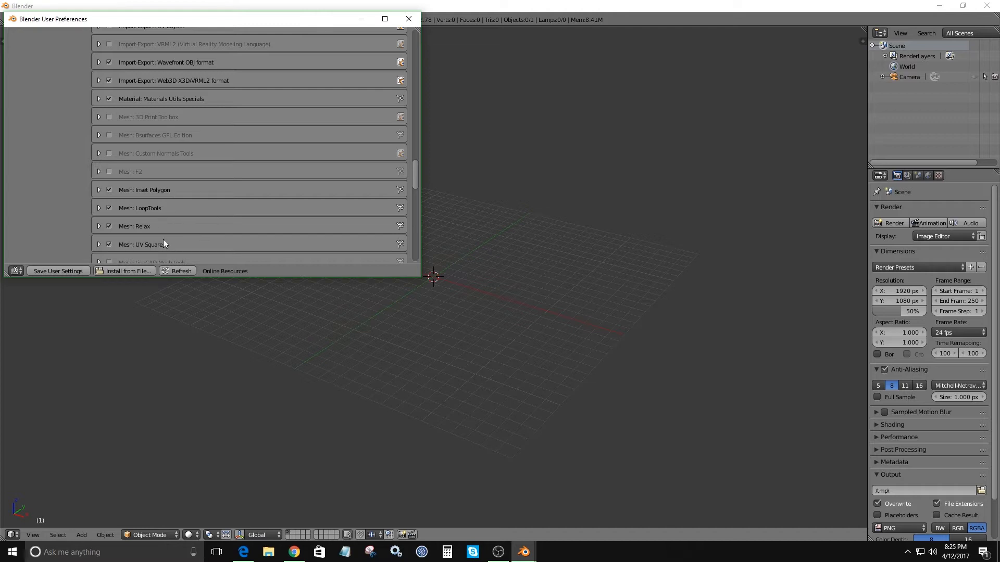
scroll(164, 244, "down", 1)
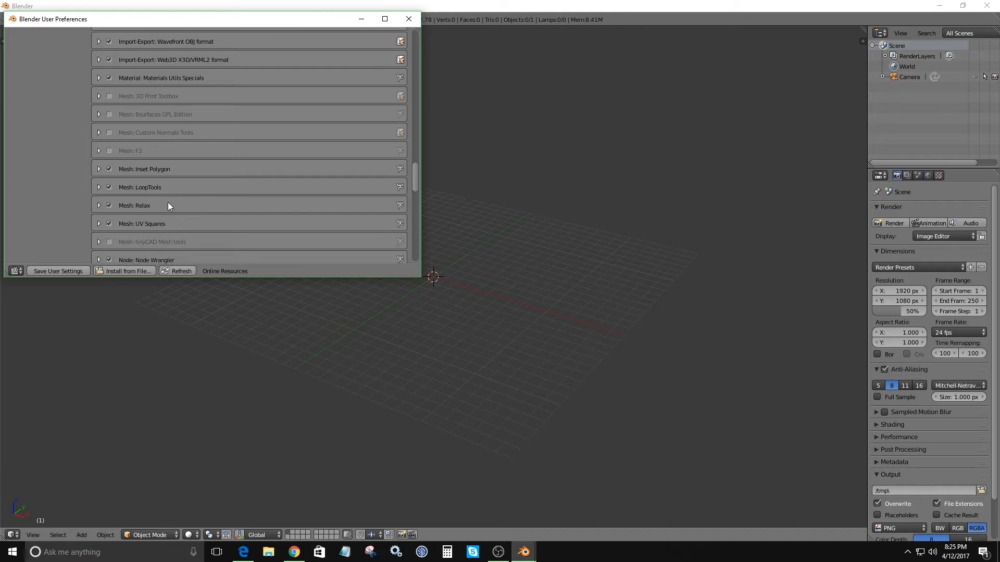
scroll(167, 205, "up", 20)
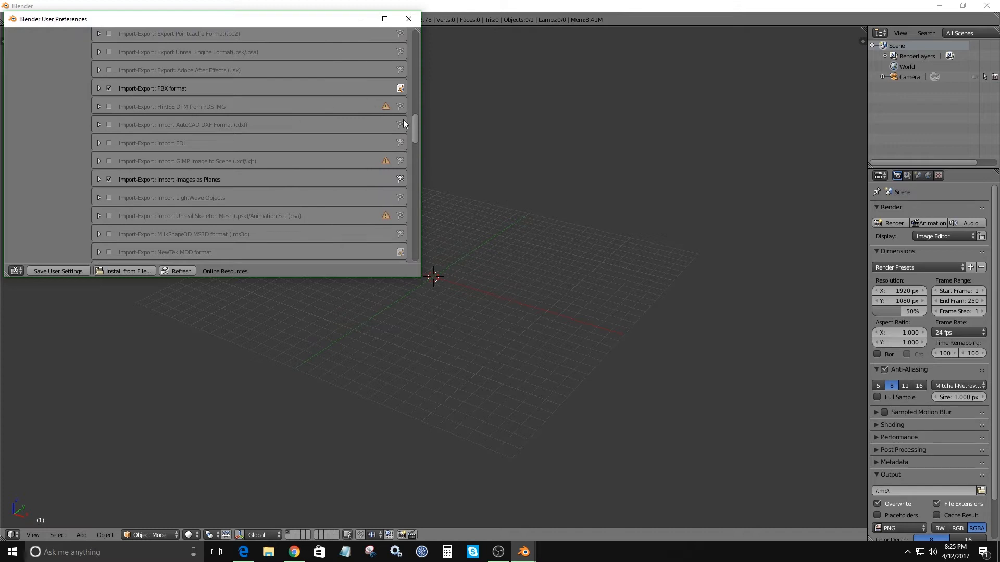
left_click_drag(415, 125, 417, 39)
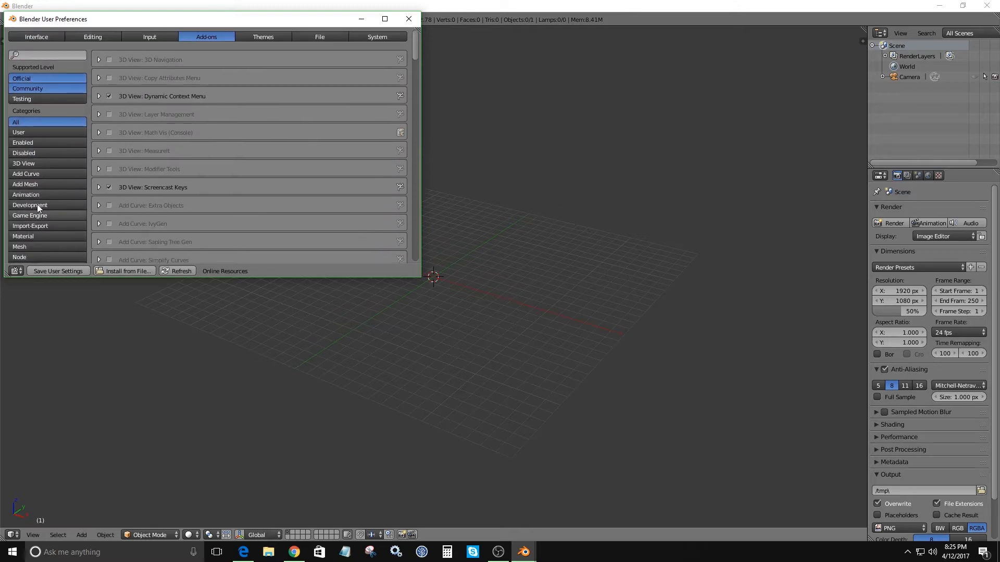
Filter the add-ons to the Mesh category, then show all categories again.
left_click(36, 244)
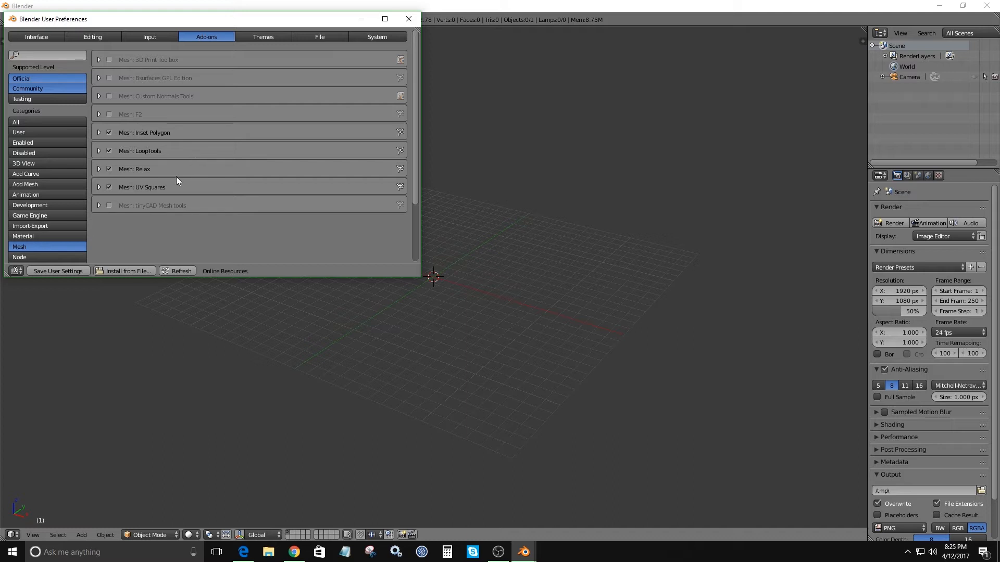
left_click(29, 121)
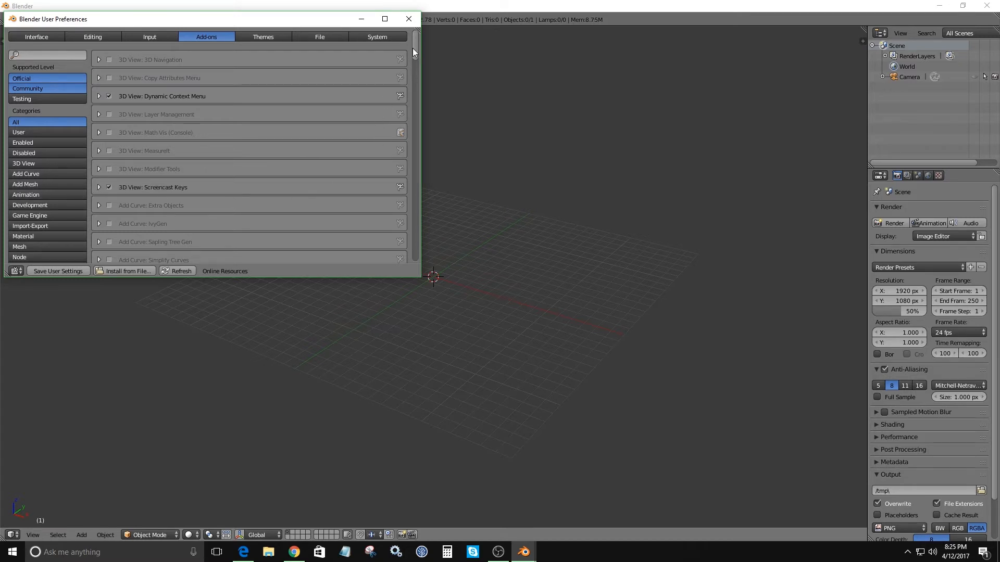
left_click_drag(413, 47, 414, 55)
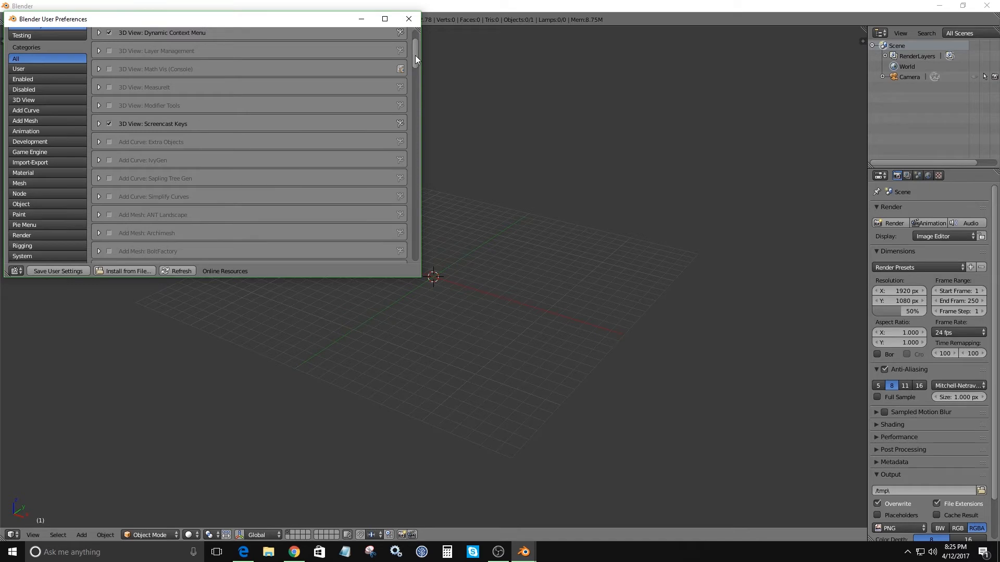
Show the 3D View's properties region, start the Screencast Keys display and collapse its panel.
left_click(864, 39)
scroll(817, 484, "down", 3)
left_click(811, 520)
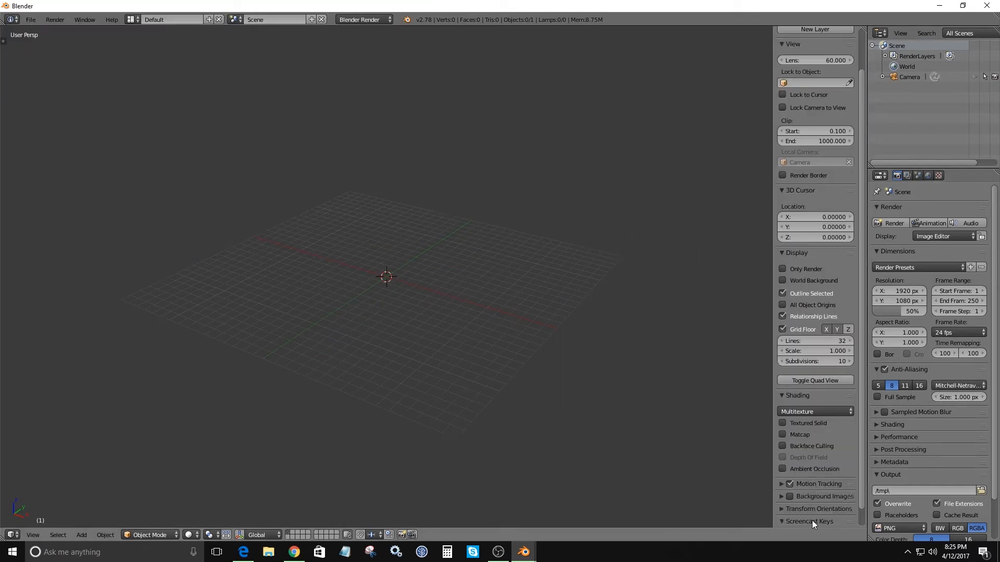
scroll(823, 510, "down", 1)
left_click(810, 520)
left_click(779, 503)
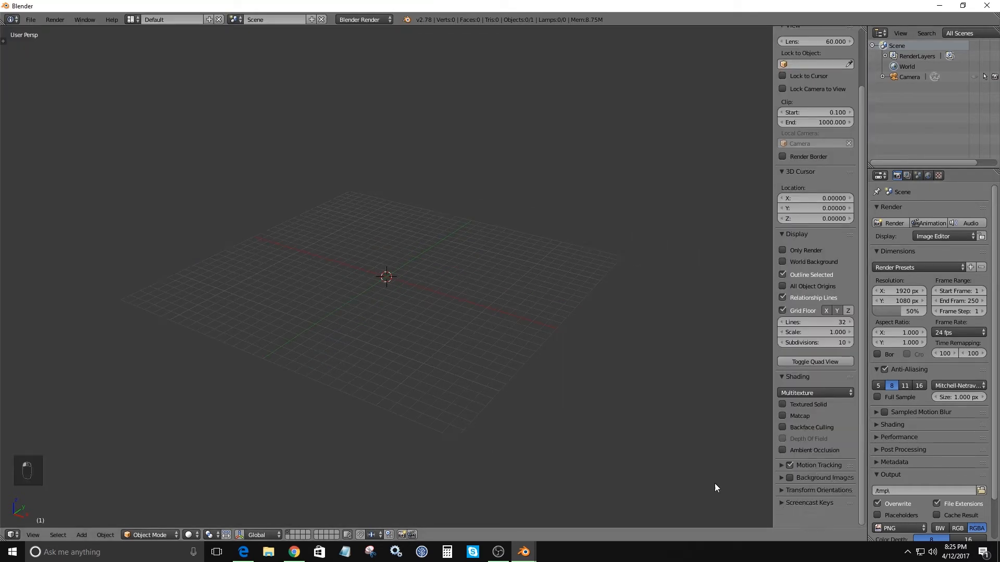
Return to the User Preferences window and examine the enabled Import-Export, Material, Mesh, Node and Object add-ons.
left_click(523, 552)
left_click(574, 495)
scroll(206, 187, "down", 6)
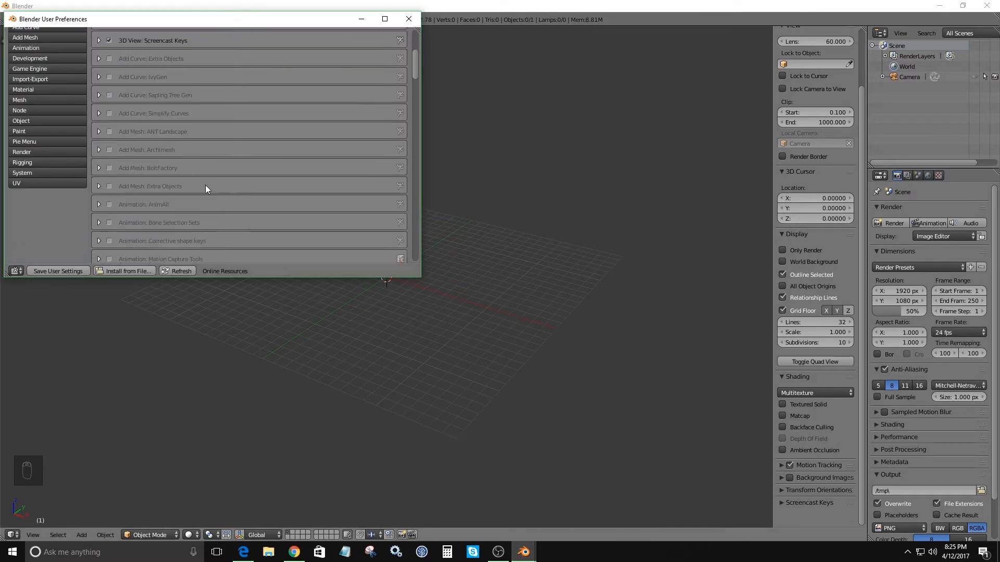
scroll(204, 190, "down", 2)
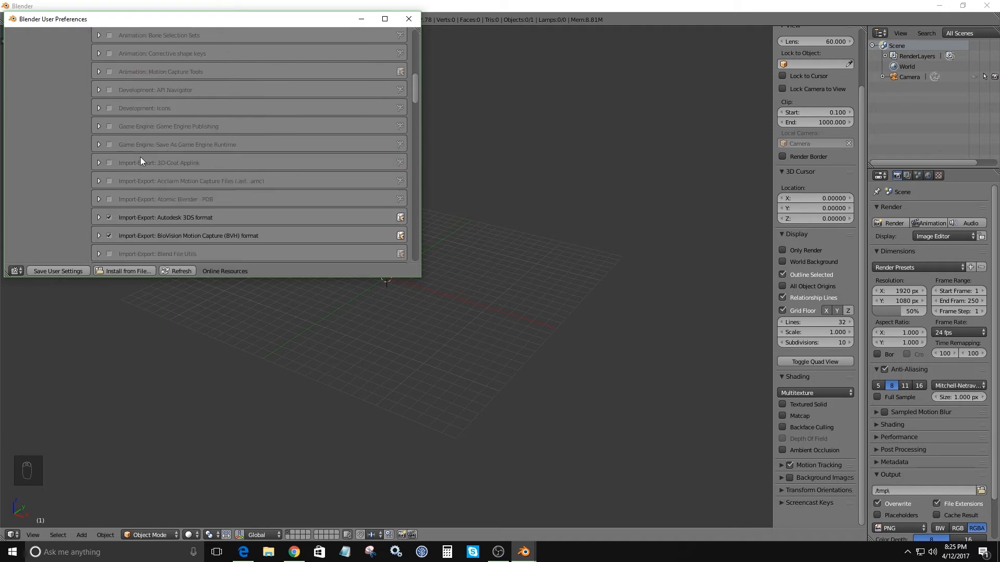
scroll(225, 203, "down", 15)
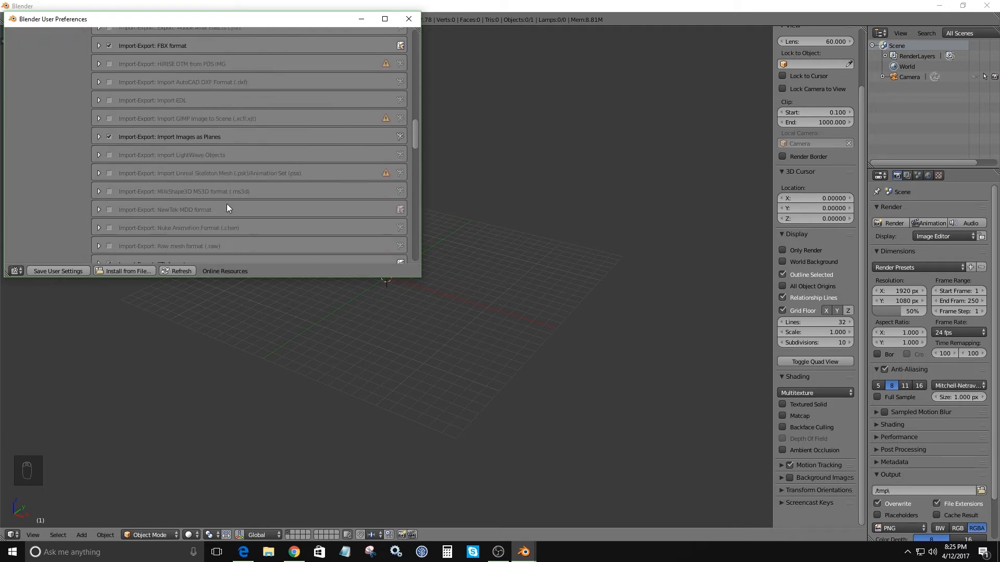
scroll(225, 211, "down", 20)
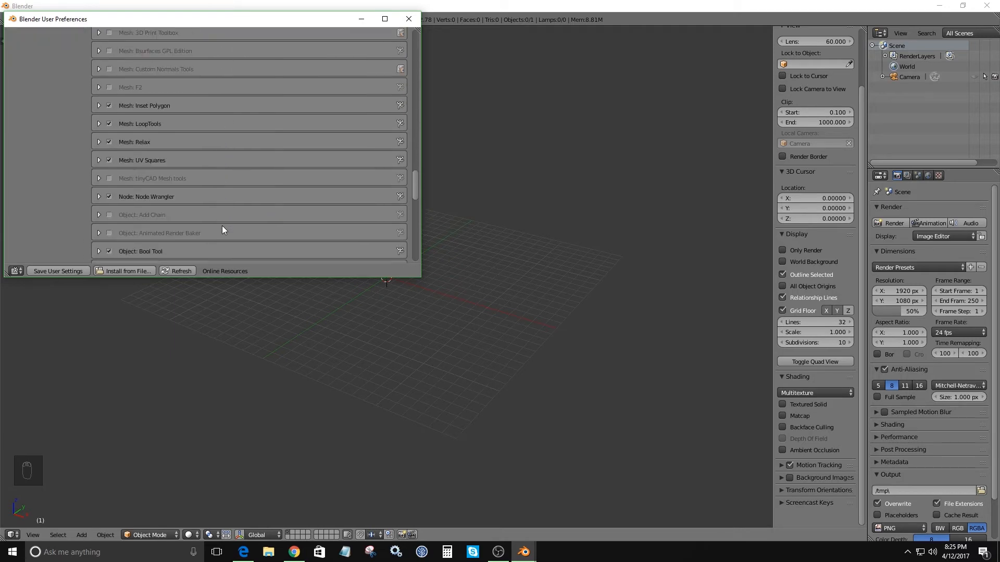
scroll(212, 229, "up", 5)
scroll(120, 197, "up", 5)
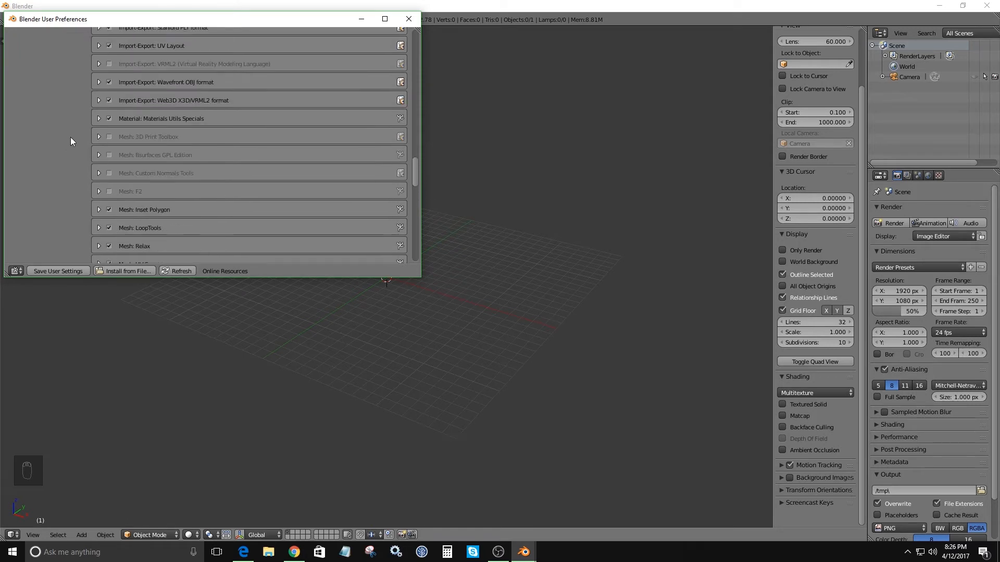
left_click_drag(415, 175, 430, 196)
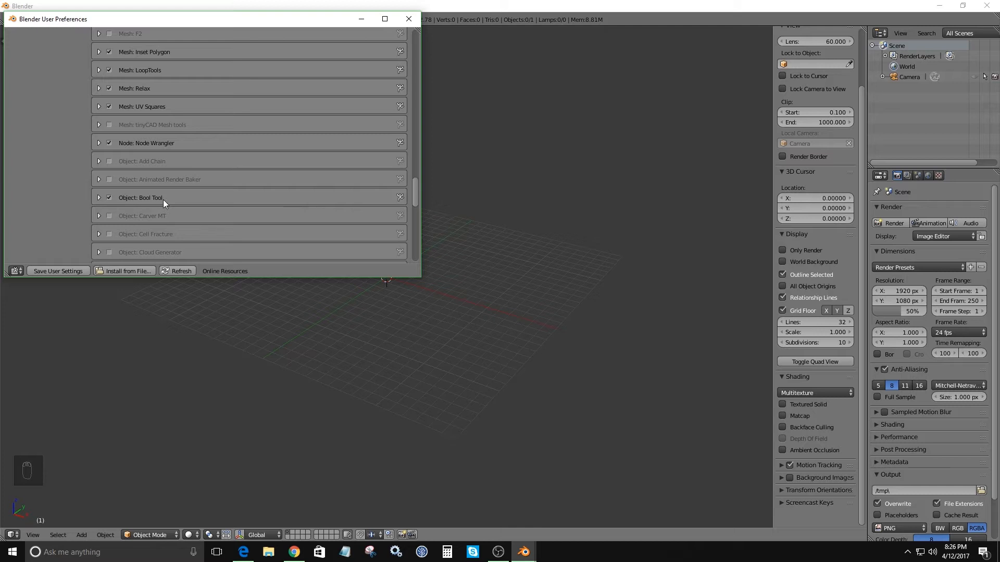
Disable the Object: SpeedRetopo add-on.
scroll(163, 199, "down", 4)
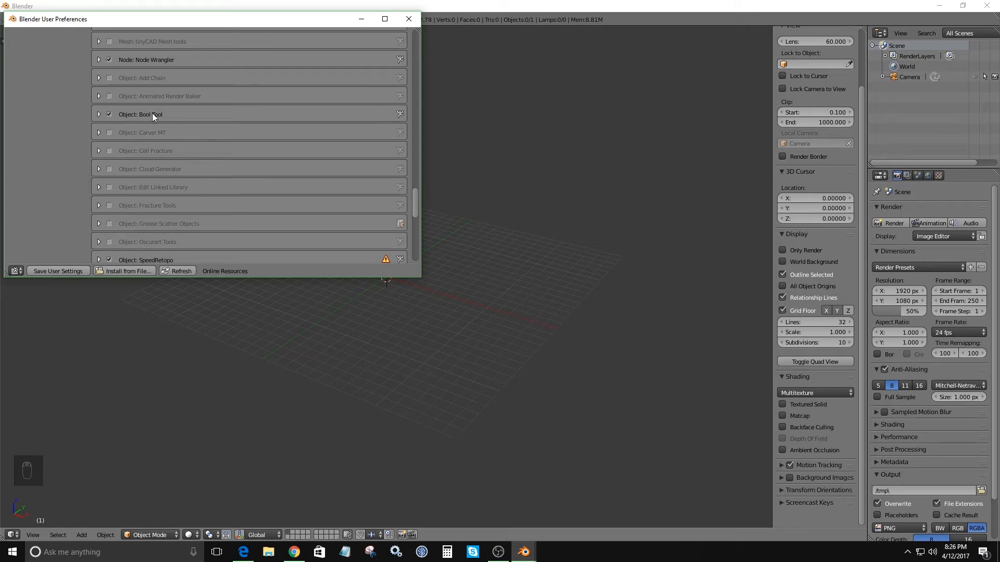
scroll(139, 117, "down", 4)
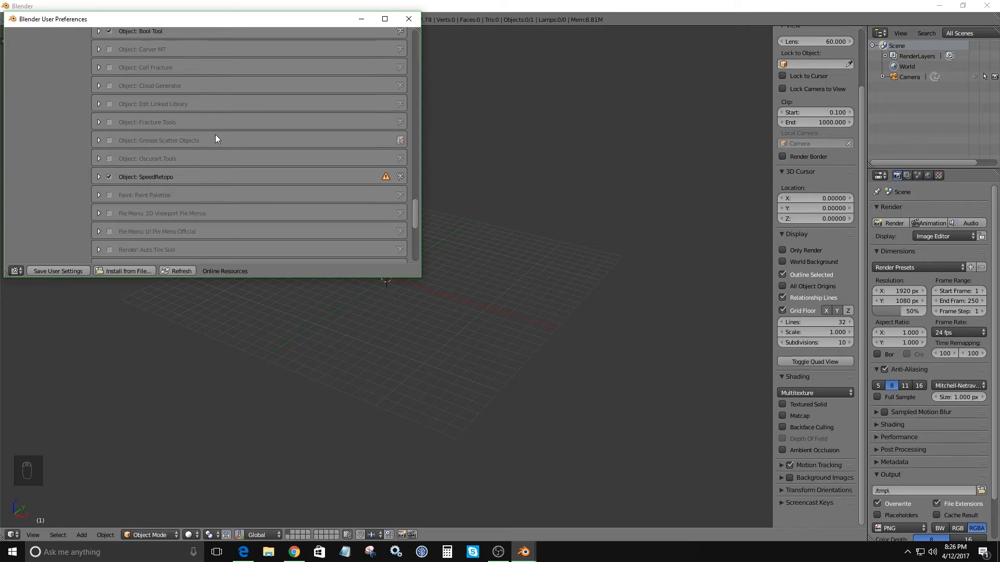
left_click(110, 177)
Look through the Render, Rigging and System add-ons, then go back over the list to the Import-Export entries.
scroll(149, 180, "down", 1)
scroll(178, 161, "down", 1)
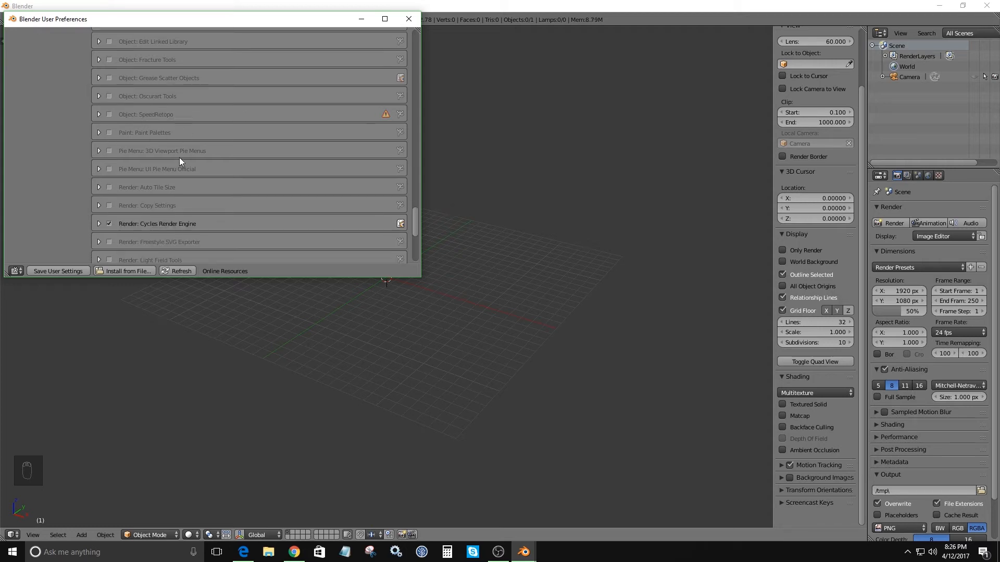
scroll(179, 157, "down", 4)
scroll(246, 184, "down", 4)
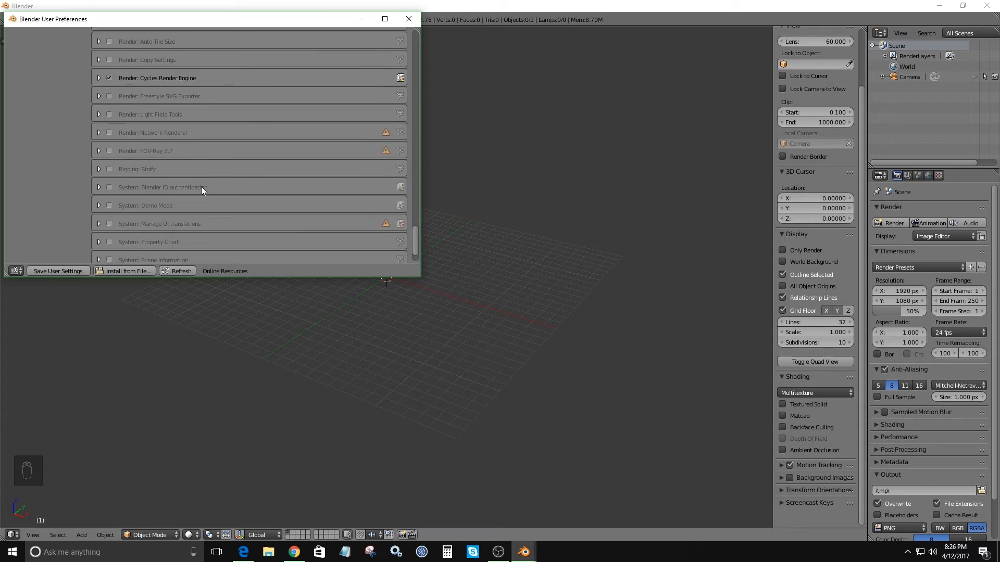
scroll(202, 183, "up", 15)
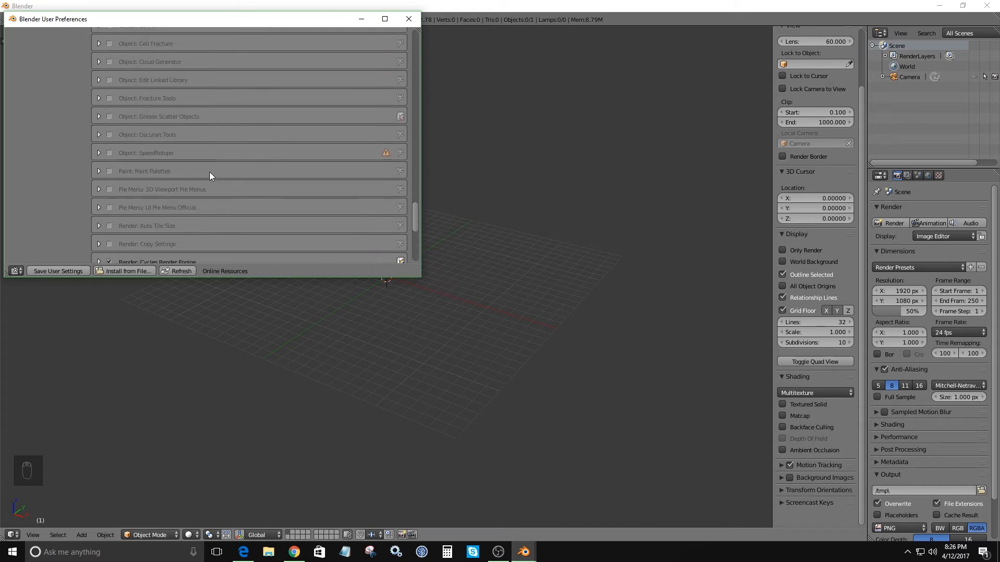
scroll(209, 171, "up", 20)
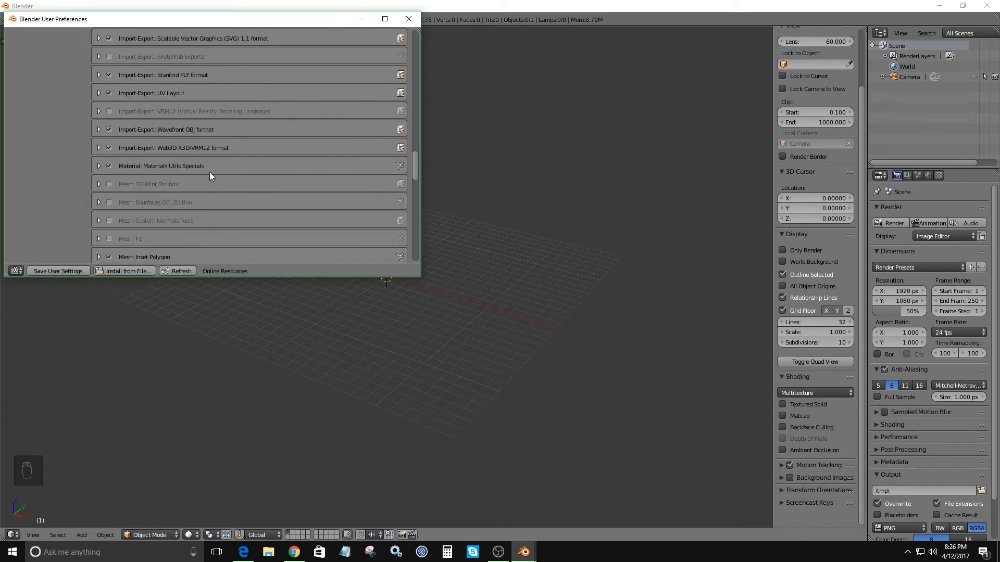
scroll(209, 171, "up", 8)
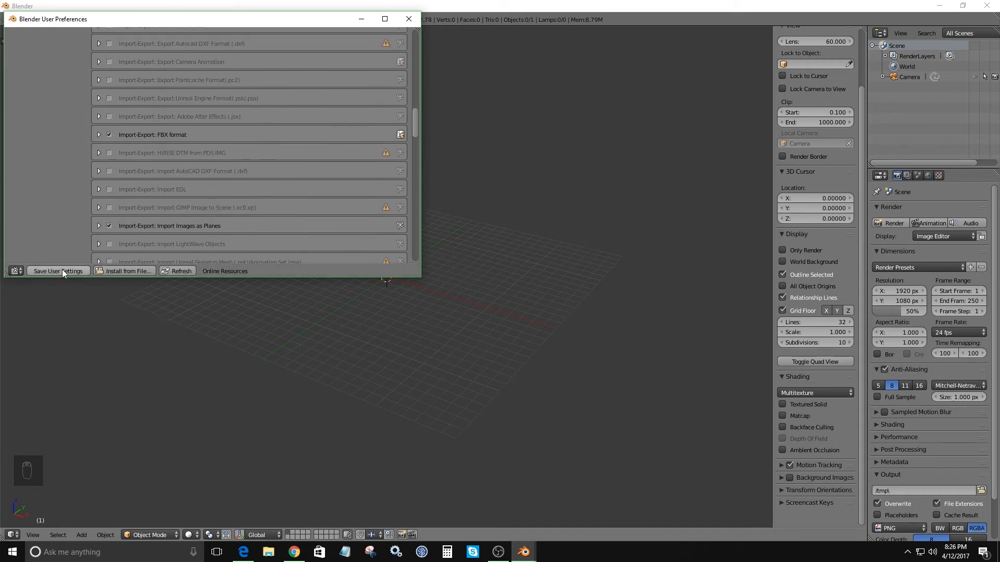
Return to the top of the add-ons list and look over the Themes and File preferences.
scroll(317, 108, "up", 5)
left_click_drag(417, 97, 416, 45)
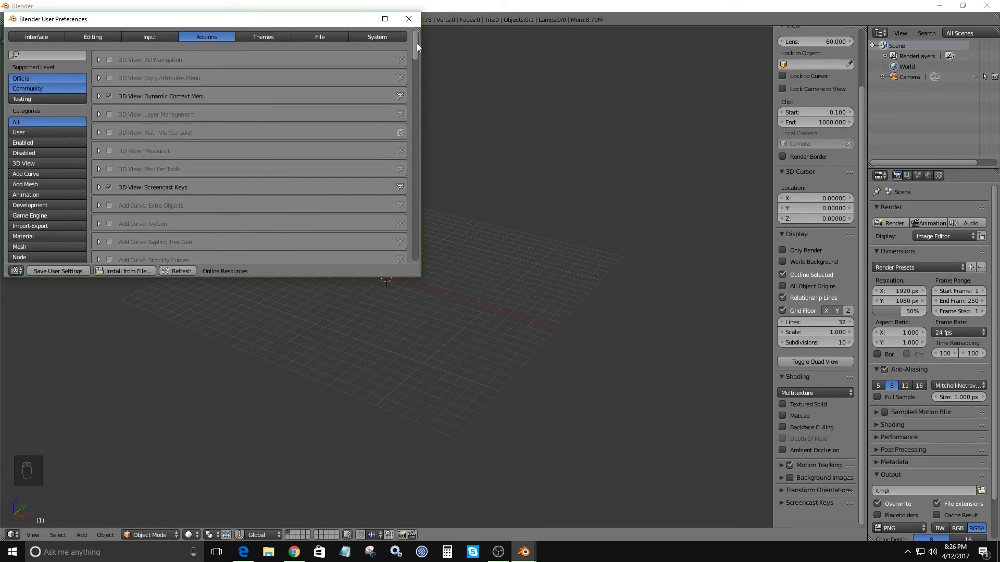
left_click(264, 38)
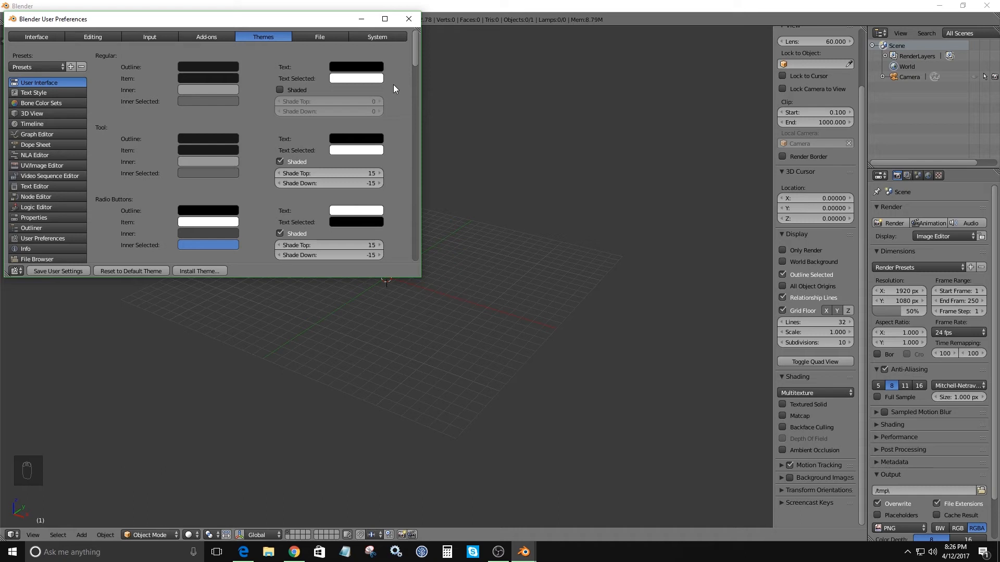
left_click(322, 36)
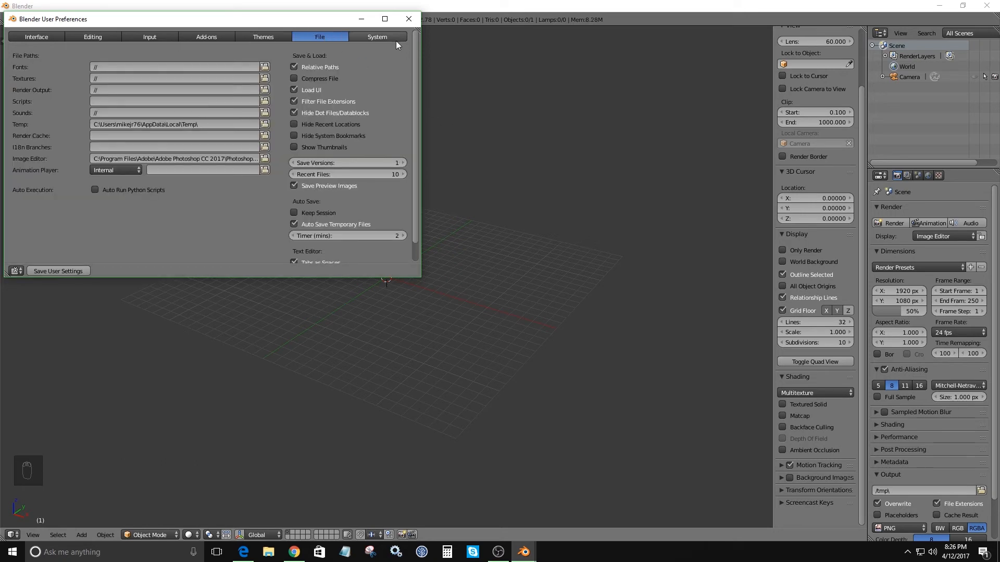
Check the System preferences down to the Cycles Compute Device setting, then save the user settings and close the preferences window.
left_click(379, 38)
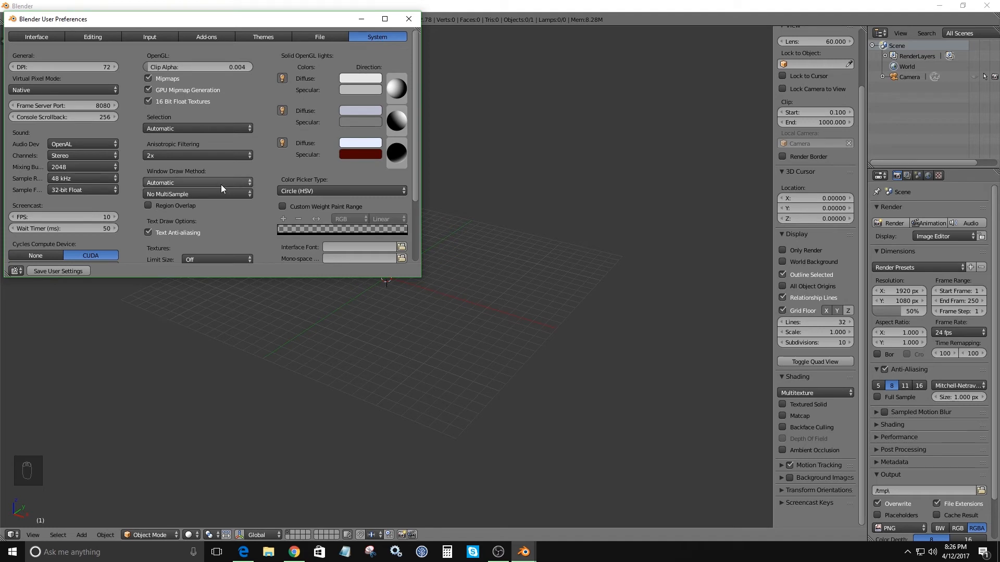
scroll(177, 177, "down", 3)
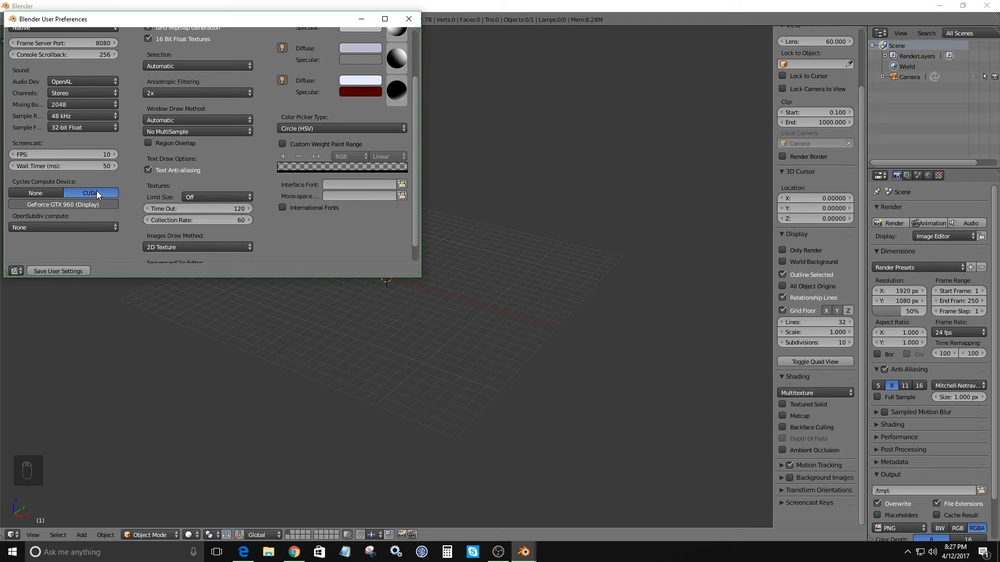
left_click(79, 273)
left_click(407, 20)
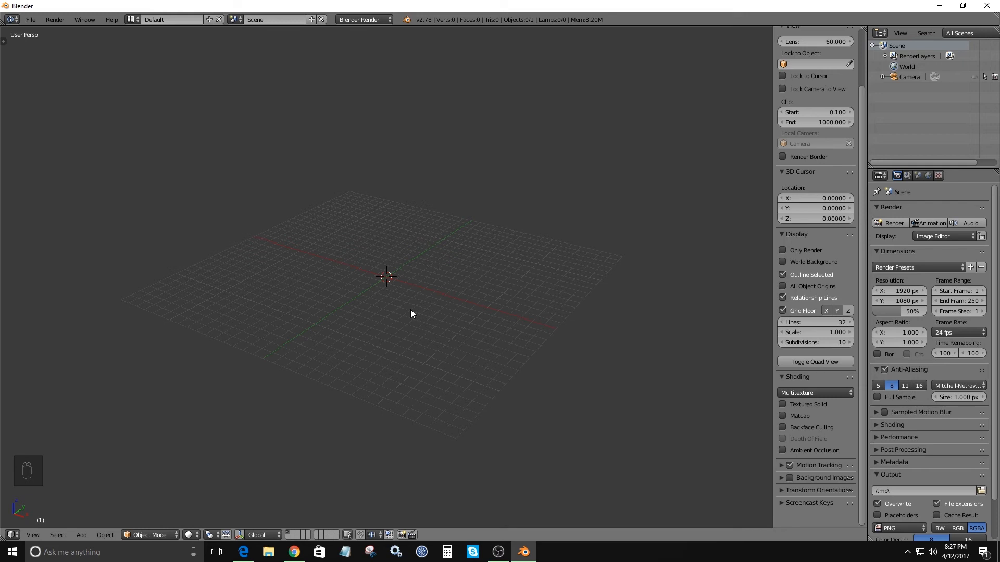
Save the current scene and interface layout as the startup file.
scroll(816, 258, "up", 3)
scroll(770, 223, "up", 4)
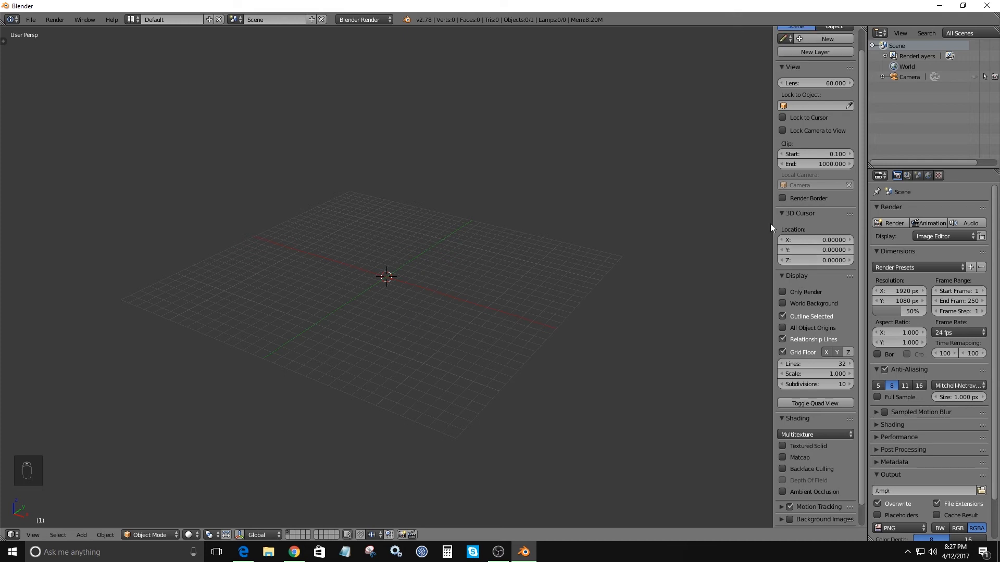
mouse_move(573, 233)
middle_mouse_down()
mouse_move(529, 217)
mouse_move(563, 236)
middle_mouse_up()
left_click(31, 19)
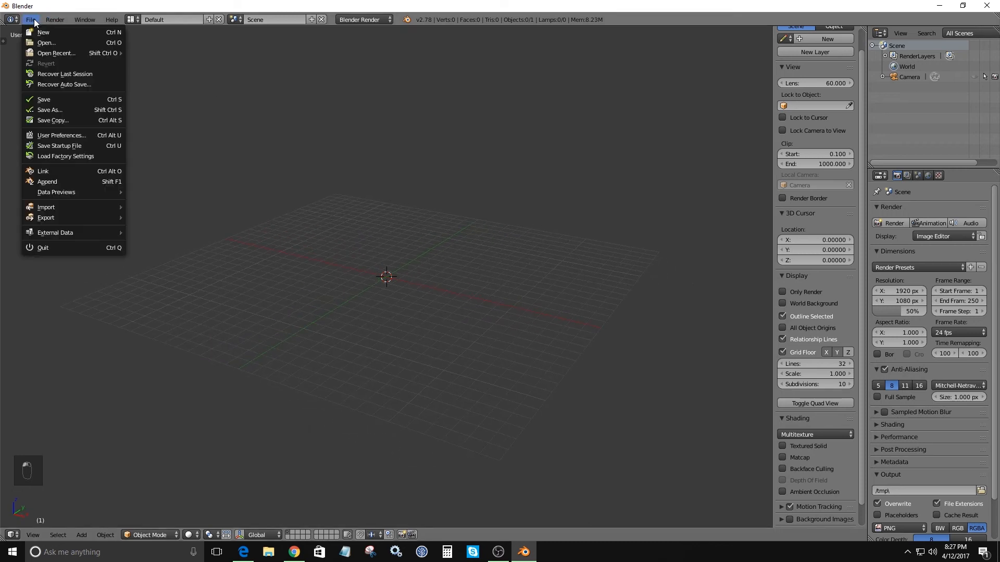
left_click(59, 146)
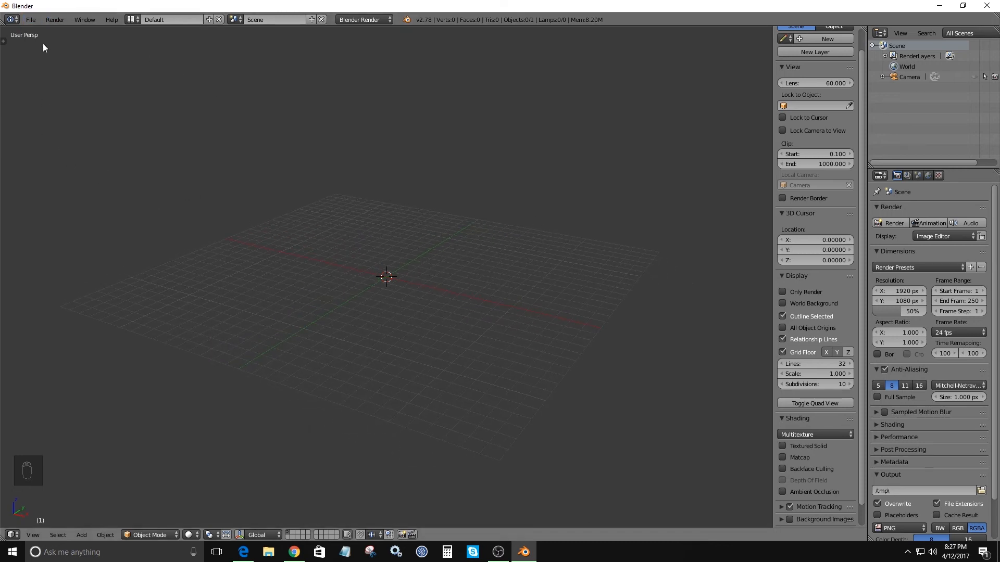
left_click(30, 20)
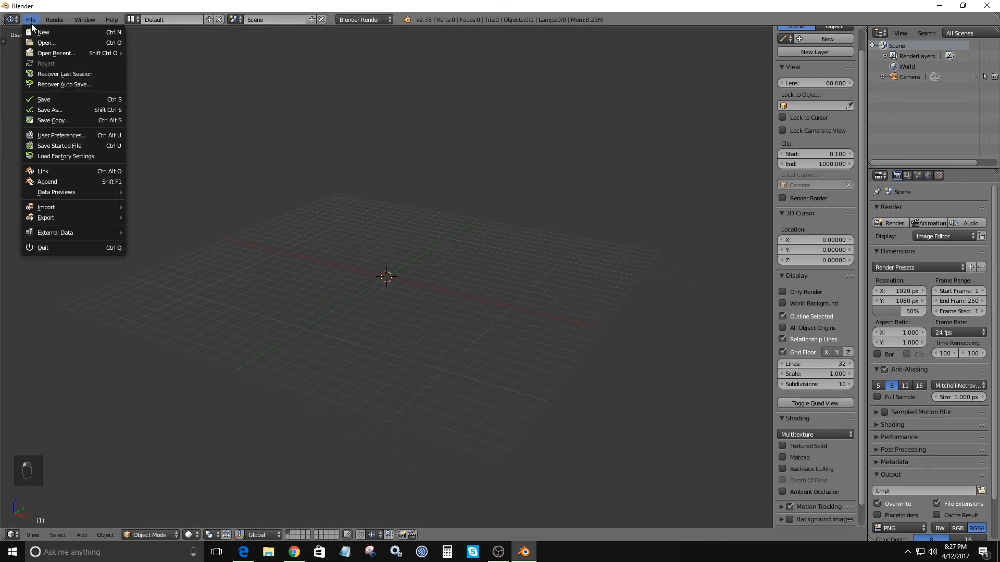
left_click(75, 148)
left_click(66, 149)
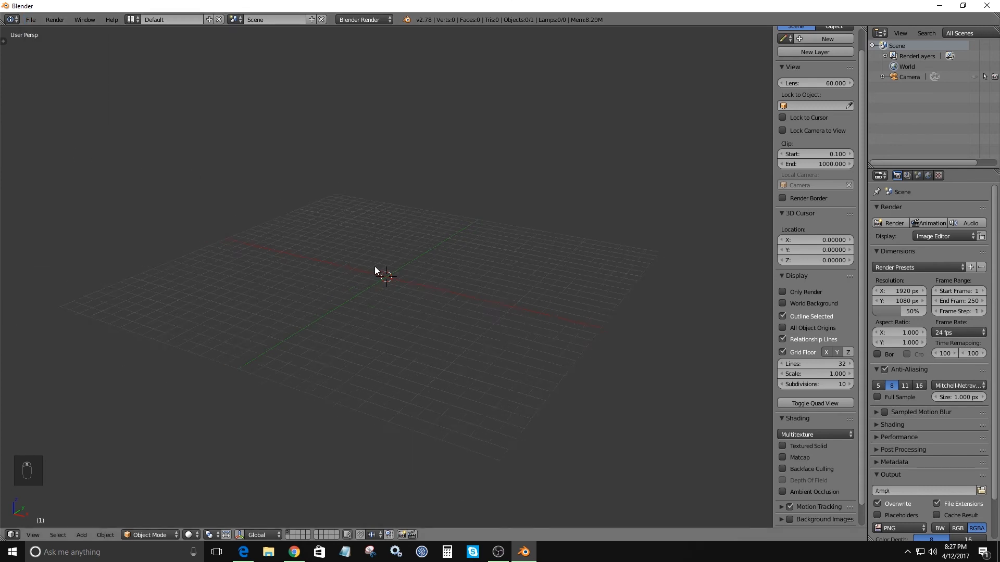
middle_click_drag(365, 254, 341, 260)
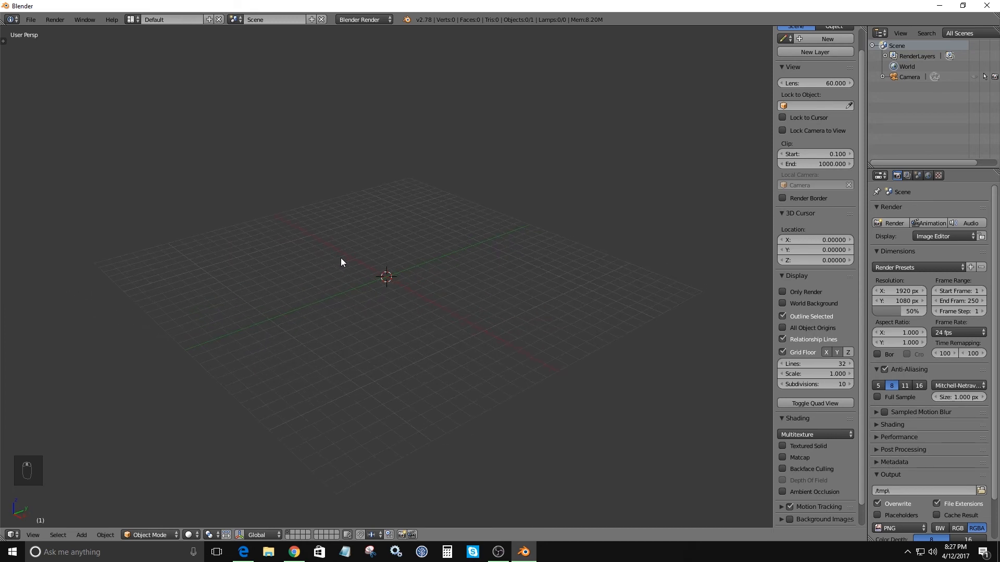